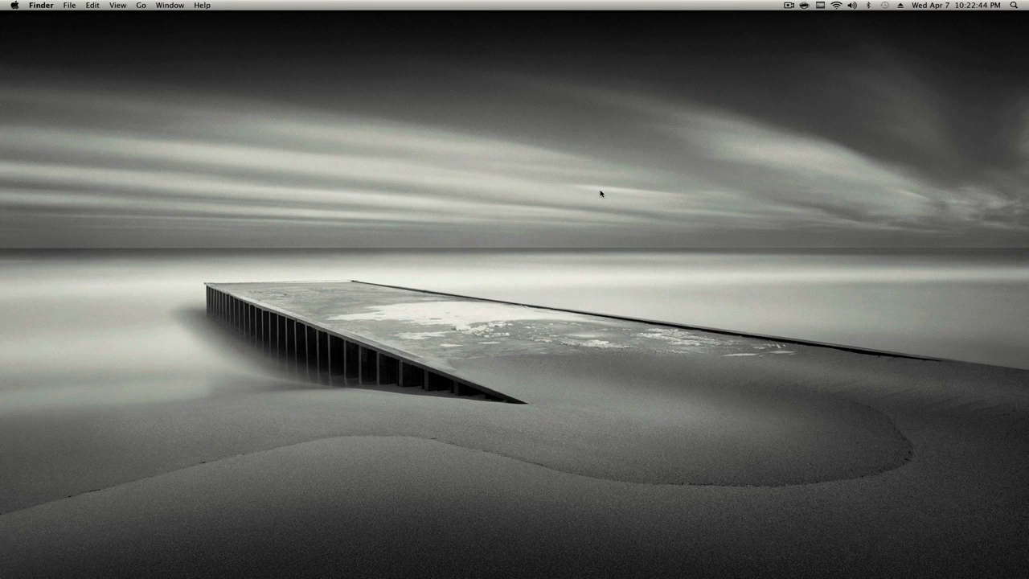
Switch Photo Booth to movie mode and start recording a webcam movie
{"action": "mouse_move", "coordinate": [639, 576]}
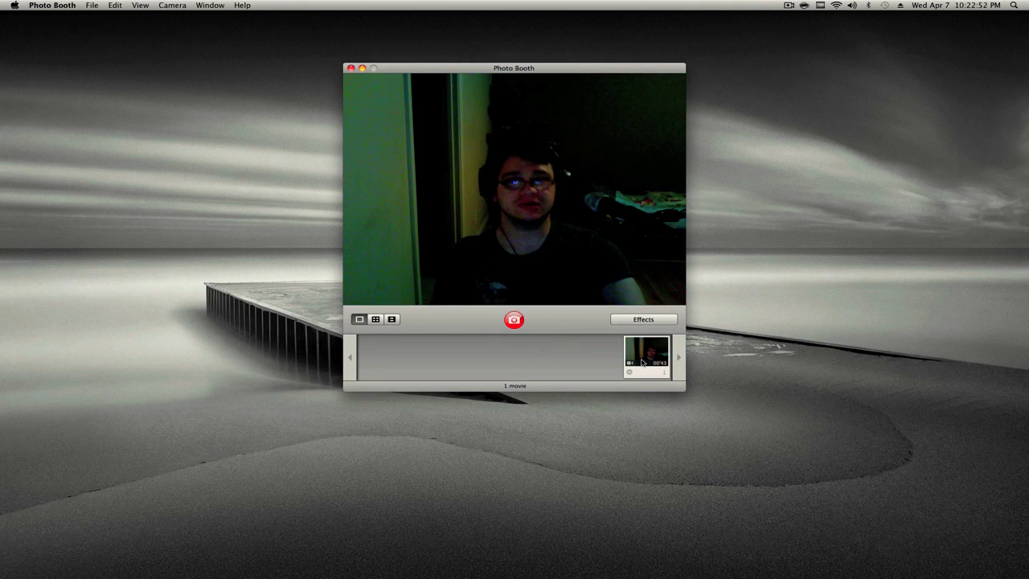
{"action": "left_click", "coordinate": [392, 319]}
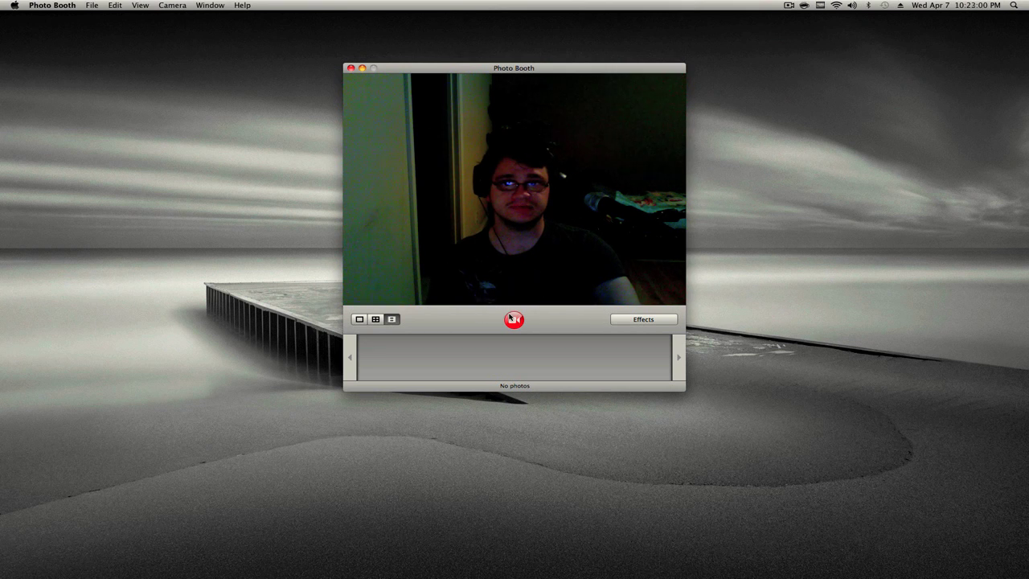
{"action": "left_click", "coordinate": [513, 318]}
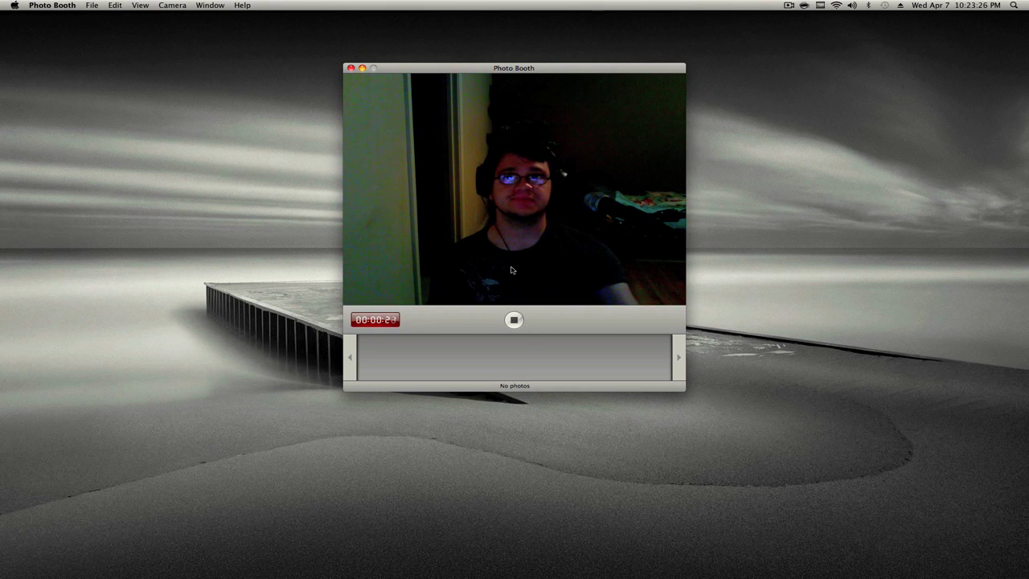
Stop recording after about 22 seconds, copy the movie to the desktop, and quit Photo Booth
{"action": "left_click", "coordinate": [515, 320]}
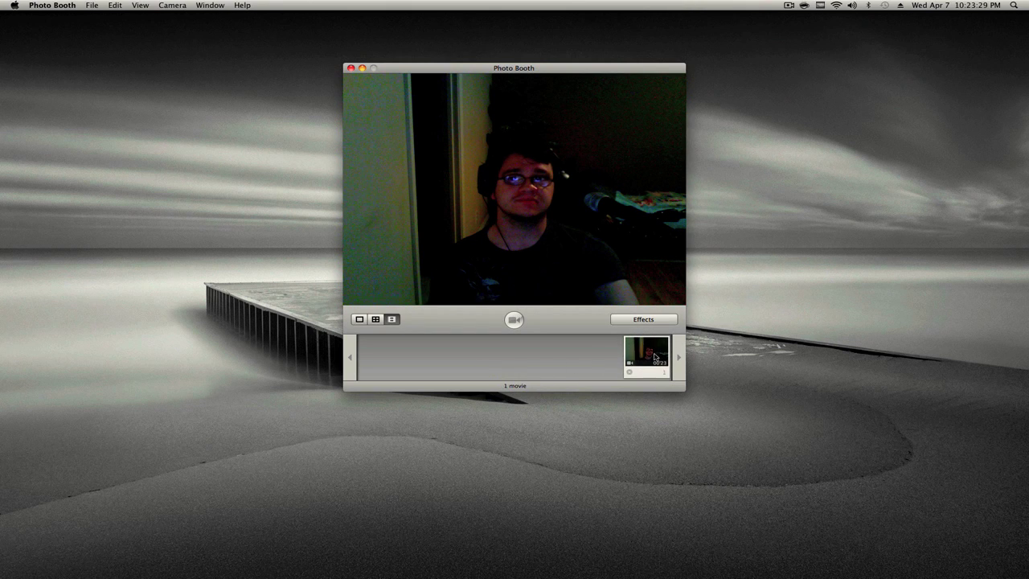
{"action": "left_click_drag", "start_coordinate": [655, 357], "coordinate": [899, 238]}
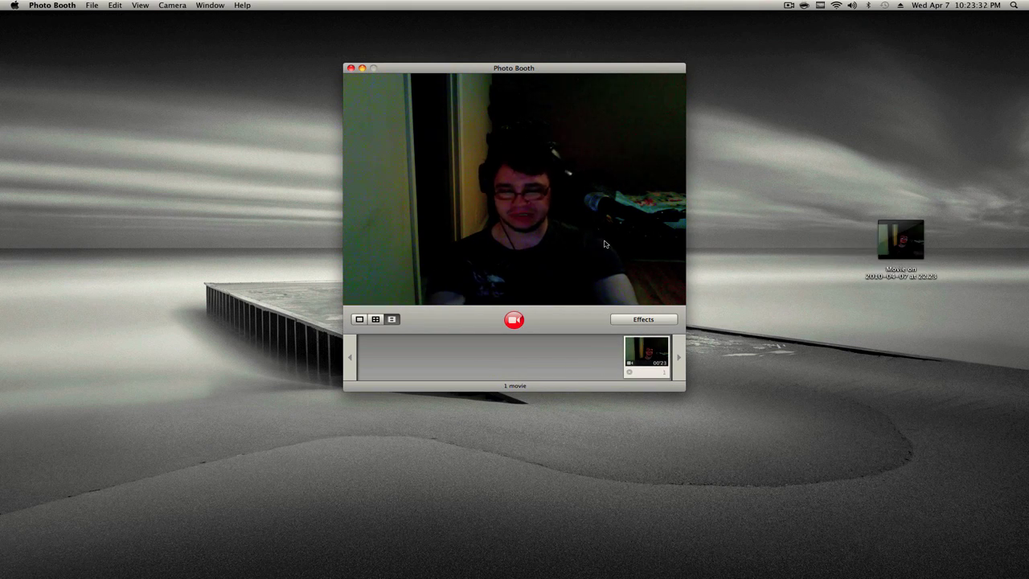
{"action": "key", "text": "super+q"}
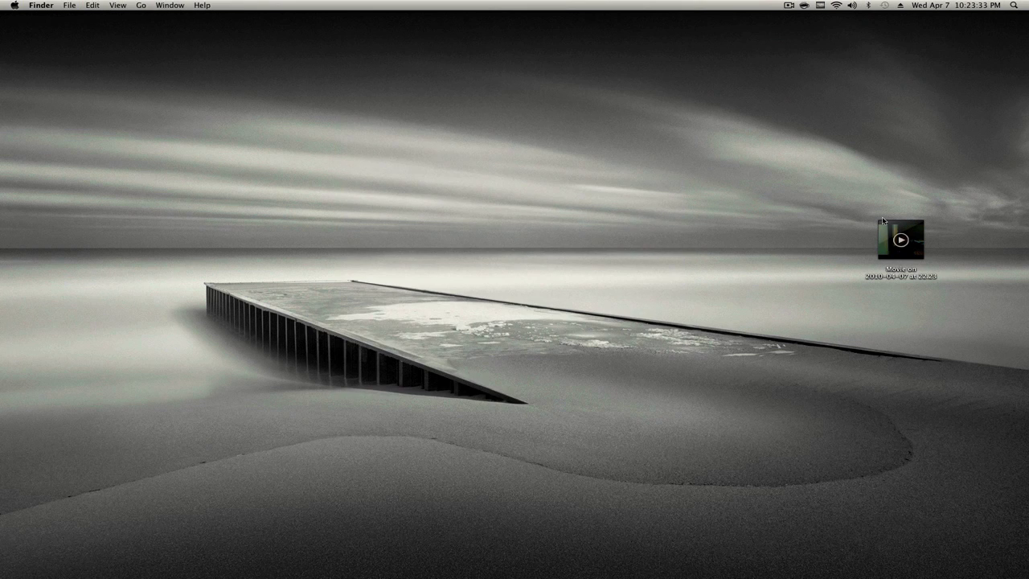
Move the movie file to the desktop's top-right corner and launch MPEG Streamclip
{"action": "left_click_drag", "start_coordinate": [885, 225], "coordinate": [968, 91]}
{"action": "left_click", "coordinate": [822, 178]}
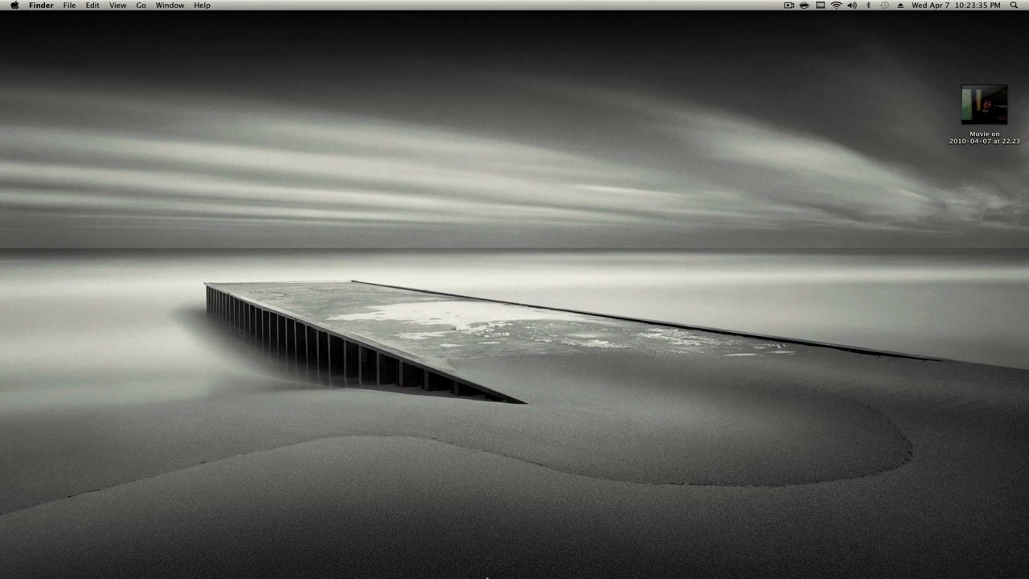
{"action": "mouse_move", "coordinate": [490, 573]}
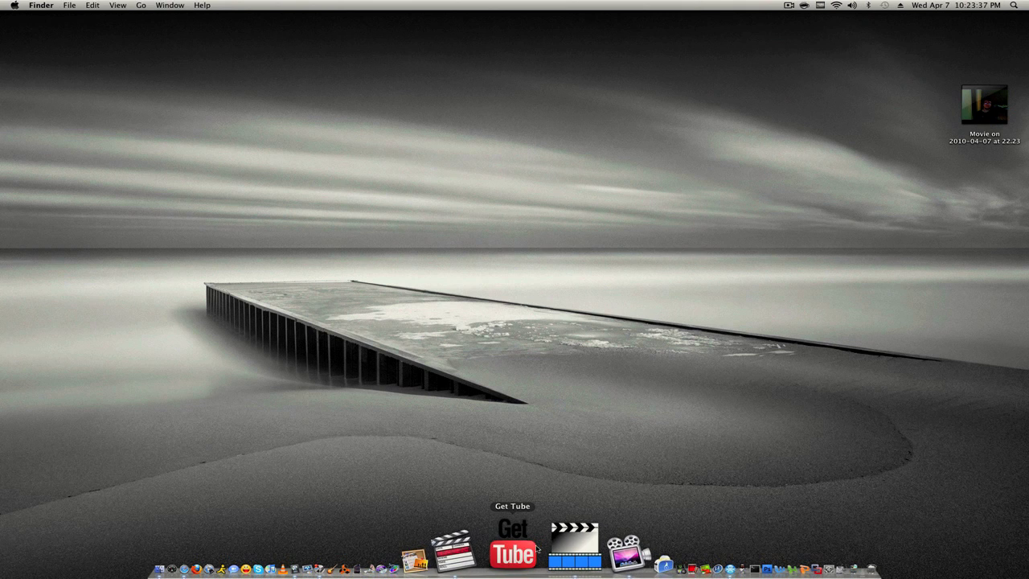
{"action": "left_click", "coordinate": [573, 547]}
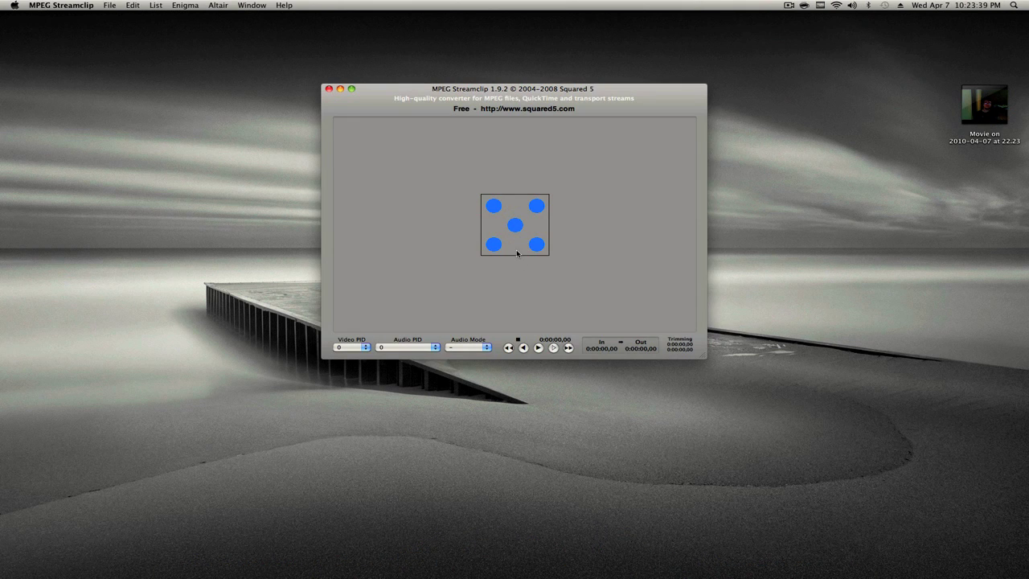
{"action": "mouse_move", "coordinate": [532, 101]}
{"action": "left_mouse_down"}
{"action": "mouse_move", "coordinate": [518, 98]}
{"action": "mouse_move", "coordinate": [536, 102]}
{"action": "mouse_move", "coordinate": [523, 91]}
{"action": "mouse_move", "coordinate": [529, 113]}
{"action": "mouse_move", "coordinate": [538, 104]}
{"action": "mouse_move", "coordinate": [523, 103]}
{"action": "mouse_move", "coordinate": [524, 117]}
{"action": "left_mouse_up"}
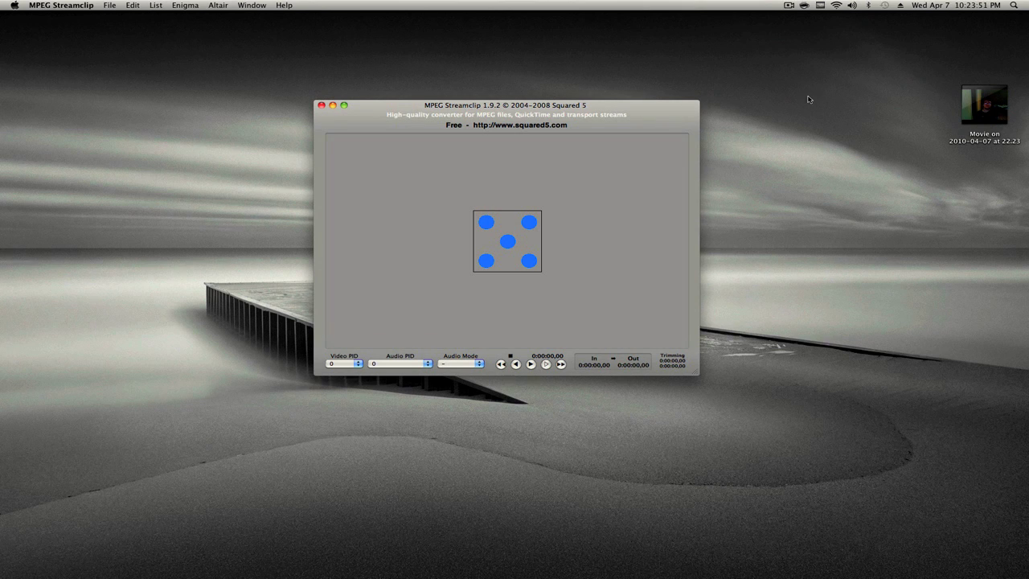
Load 'Movie on 2010-04-07 at 22.23.mov' into MPEG Streamclip by dragging it in
{"action": "left_click_drag", "start_coordinate": [974, 120], "coordinate": [820, 129]}
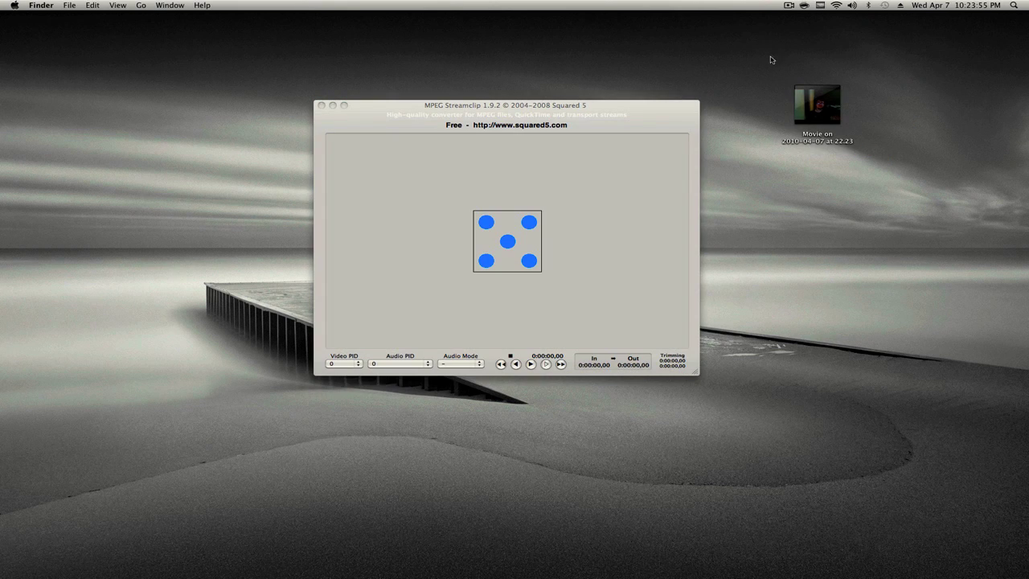
{"action": "left_click", "coordinate": [661, 146]}
{"action": "left_click", "coordinate": [817, 118]}
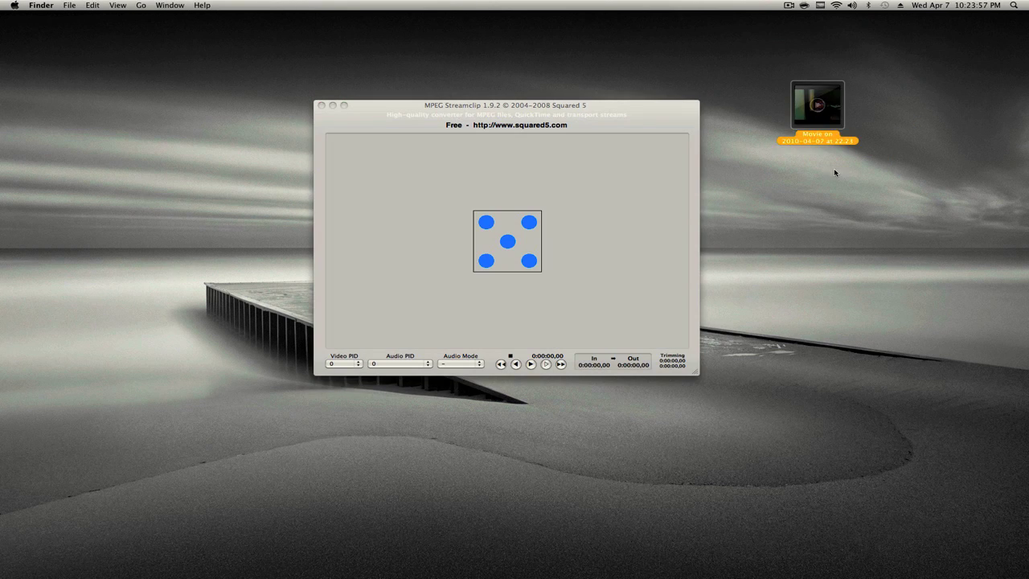
{"action": "left_click", "coordinate": [845, 161]}
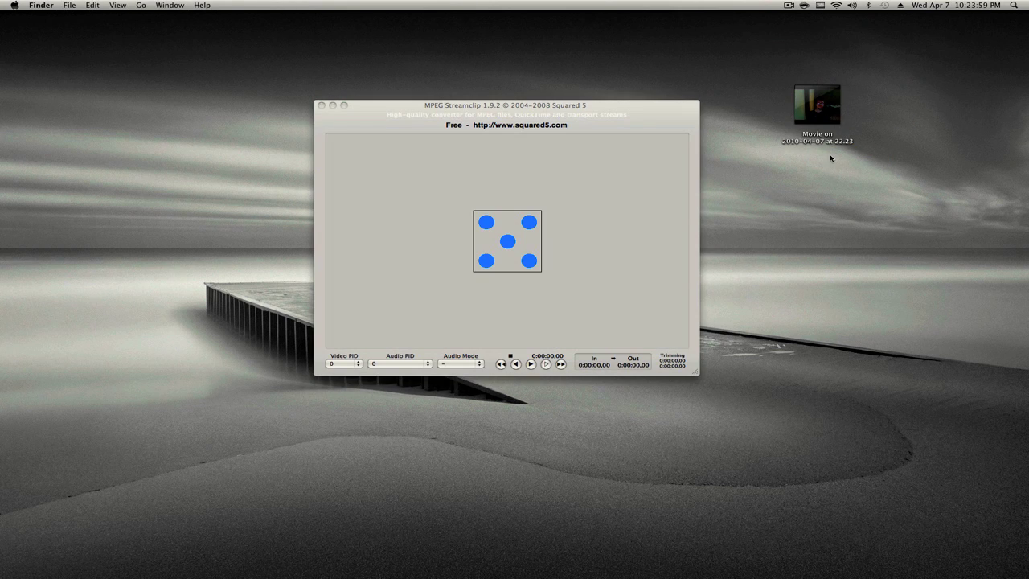
{"action": "left_click_drag", "start_coordinate": [833, 127], "coordinate": [475, 202]}
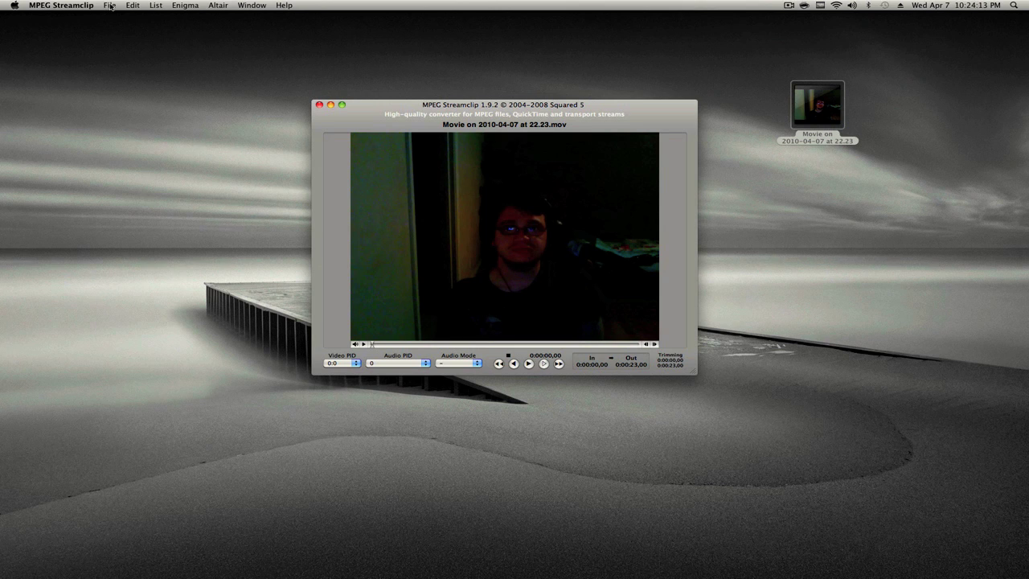
Set Export to QuickTime from the saved preset: Apple HDV 720p30, 1280×720, Deinterlace Video on
{"action": "left_click", "coordinate": [109, 6]}
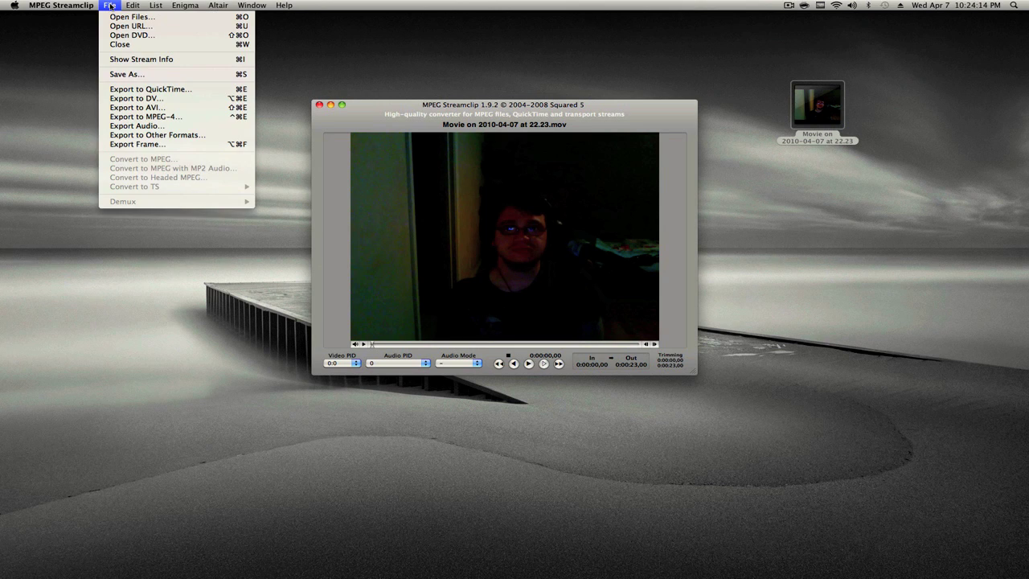
{"action": "left_click", "coordinate": [115, 88]}
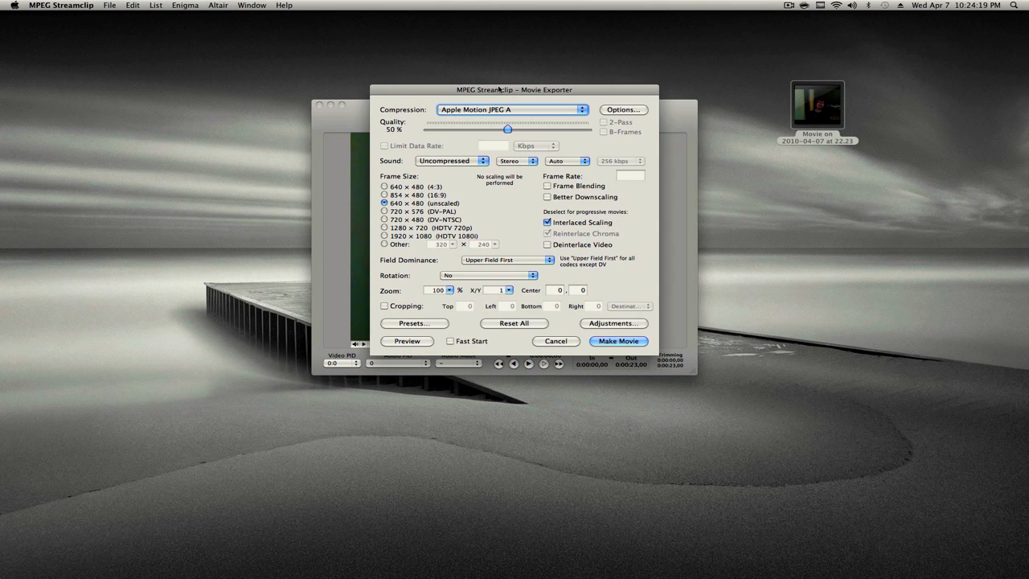
{"action": "left_click", "coordinate": [427, 324]}
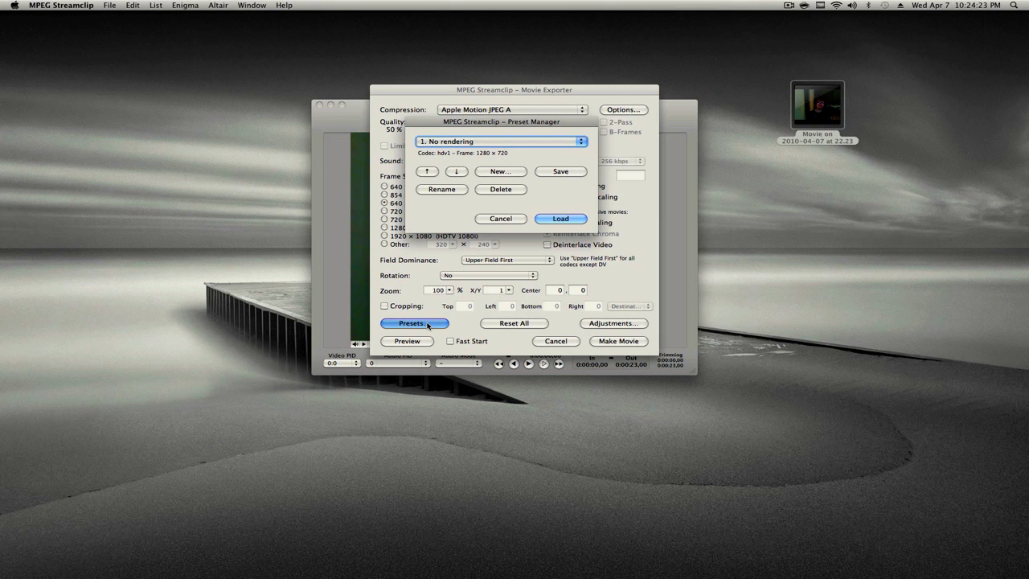
{"action": "key", "text": "Return"}
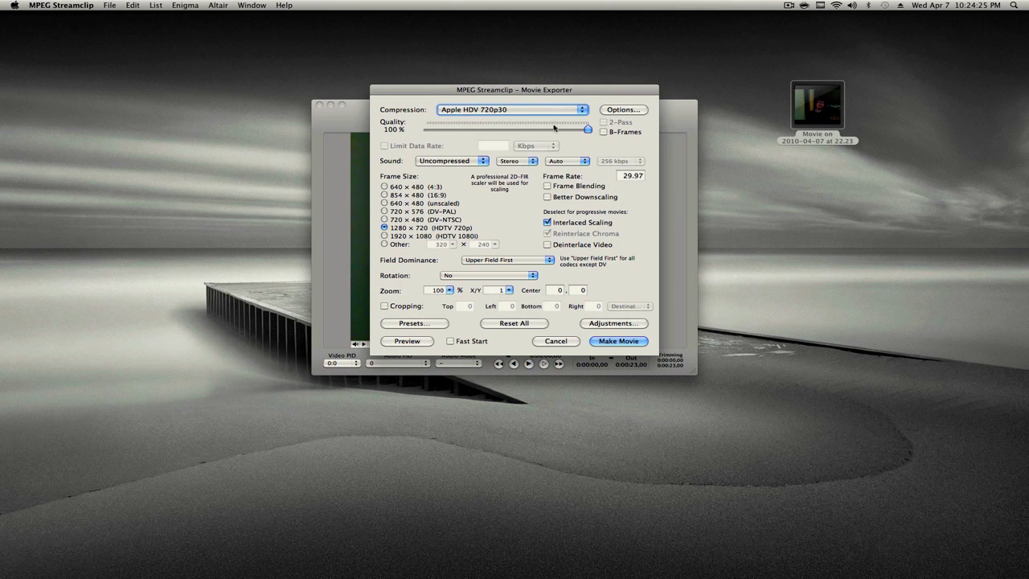
{"action": "left_click", "coordinate": [502, 109]}
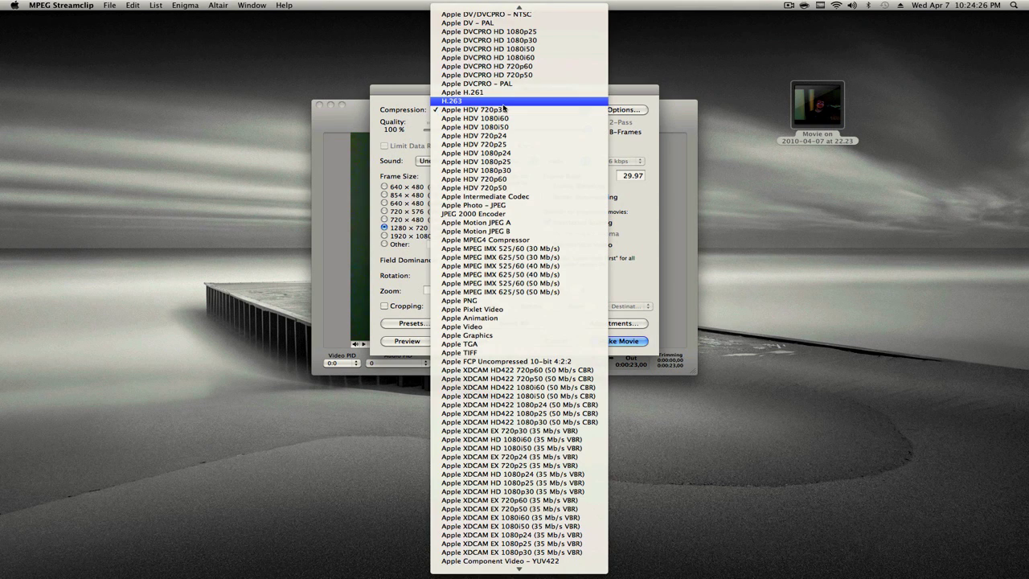
{"action": "left_click", "coordinate": [515, 113]}
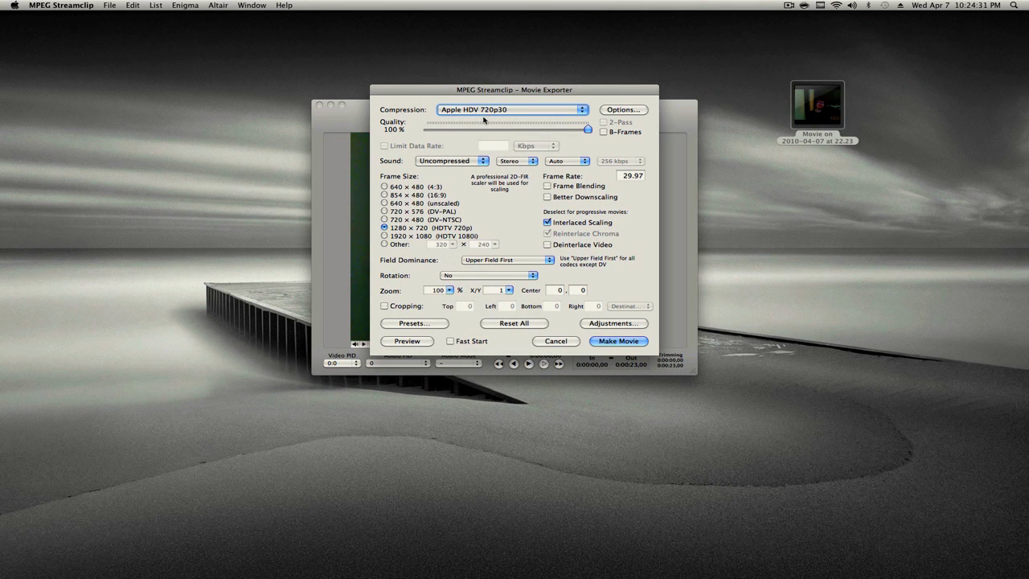
{"action": "left_click", "coordinate": [486, 112]}
{"action": "left_click", "coordinate": [482, 109]}
{"action": "left_click", "coordinate": [577, 245]}
Start encoding the movie as 123456.mov on the desktop
{"action": "key", "text": "Escape"}
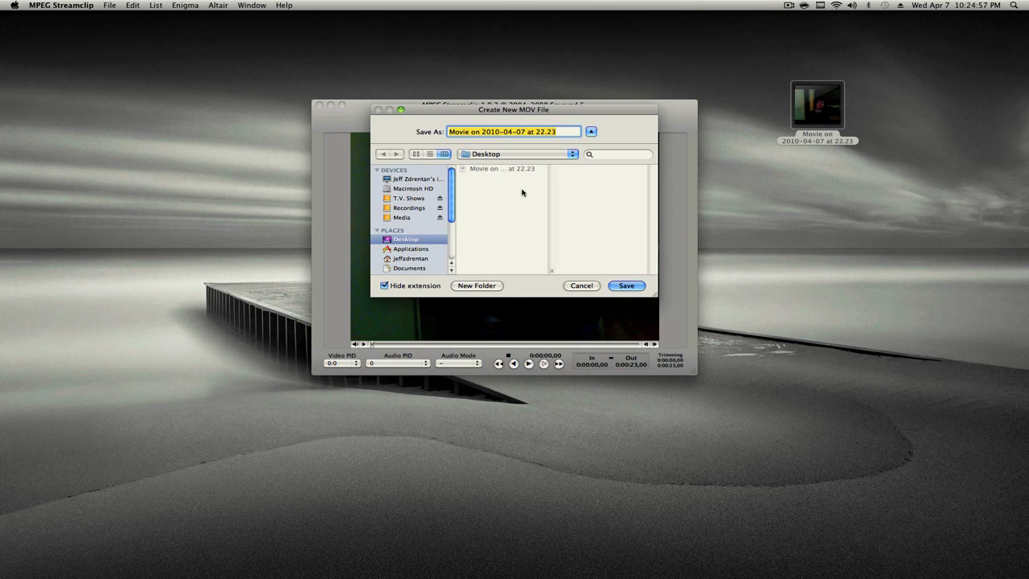
{"action": "type", "text": "123456"}
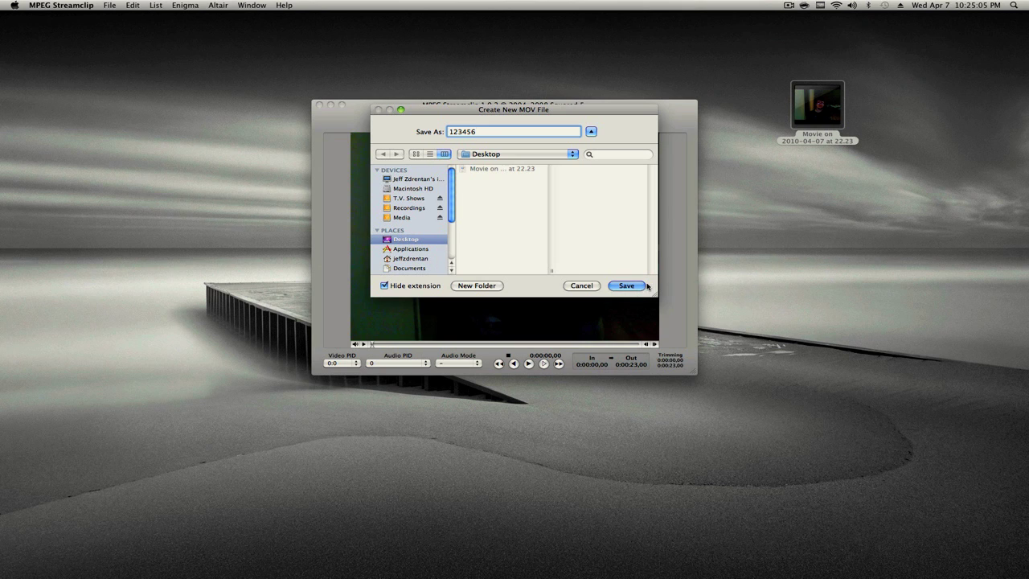
{"action": "left_click", "coordinate": [627, 286]}
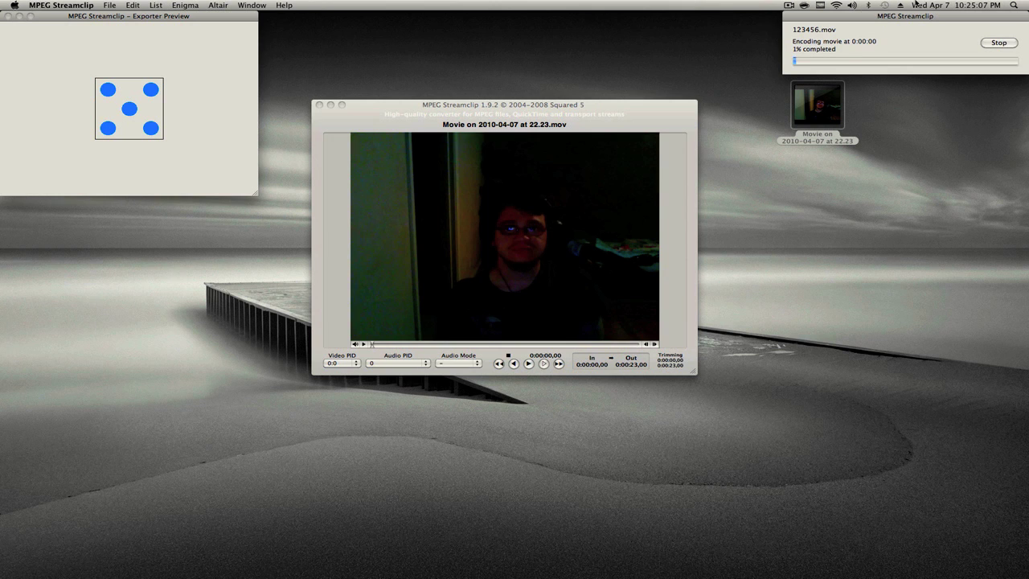
Move the encoding progress and Streamclip windows aside and launch Final Cut Pro
{"action": "left_click_drag", "start_coordinate": [916, 16], "coordinate": [939, 22]}
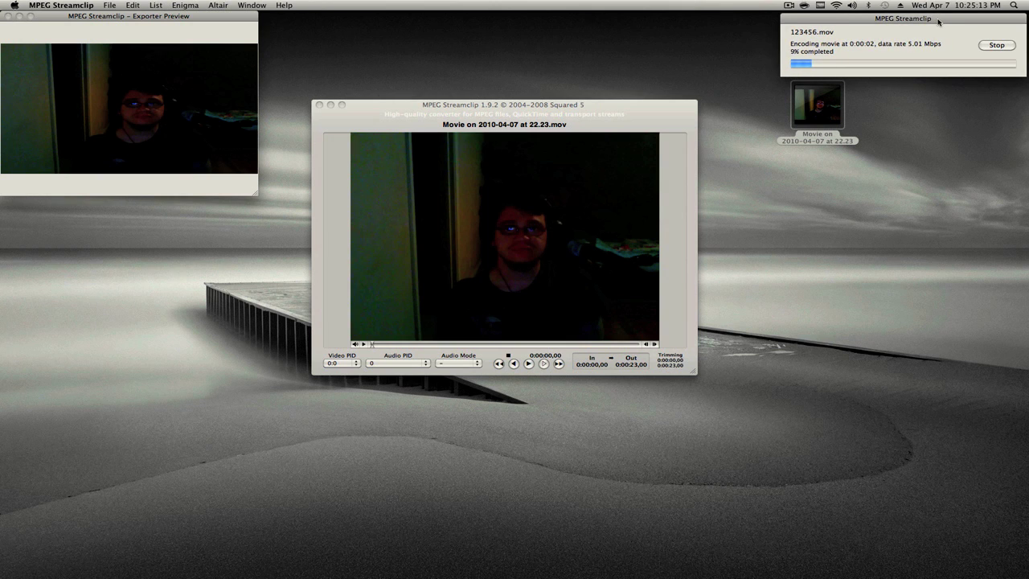
{"action": "left_click_drag", "start_coordinate": [938, 21], "coordinate": [942, 19]}
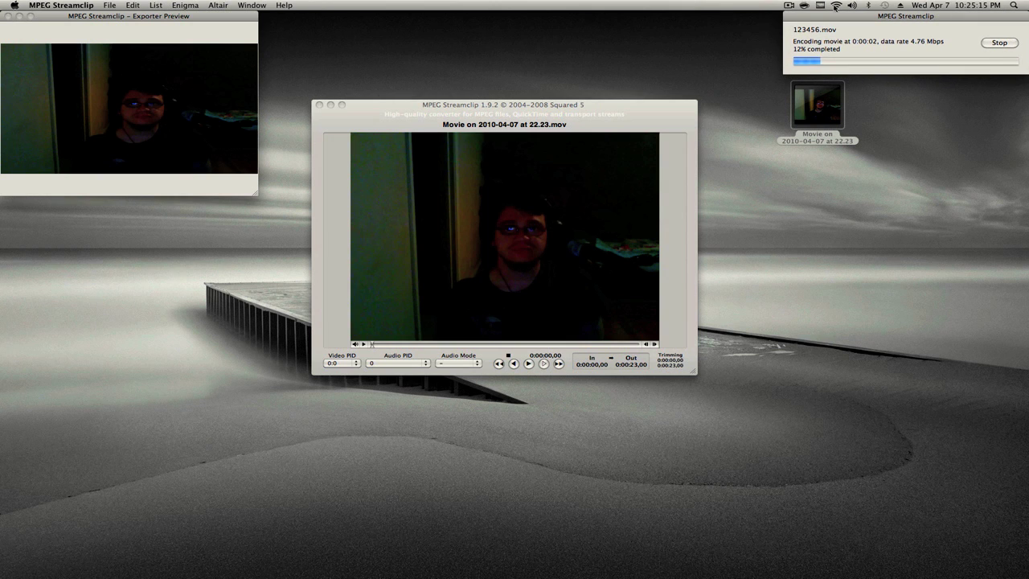
{"action": "left_click_drag", "start_coordinate": [500, 117], "coordinate": [546, 82]}
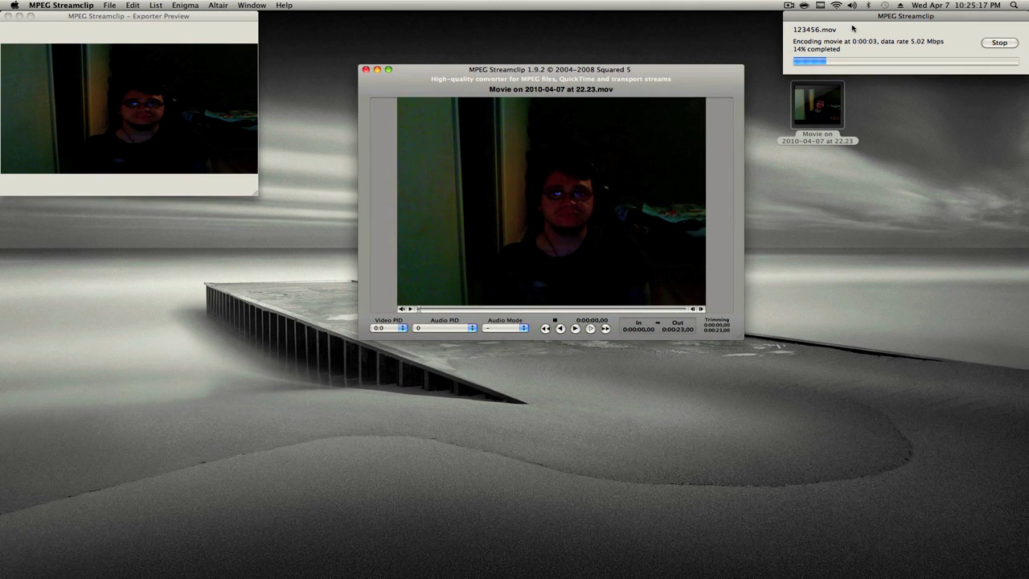
{"action": "left_click", "coordinate": [518, 576]}
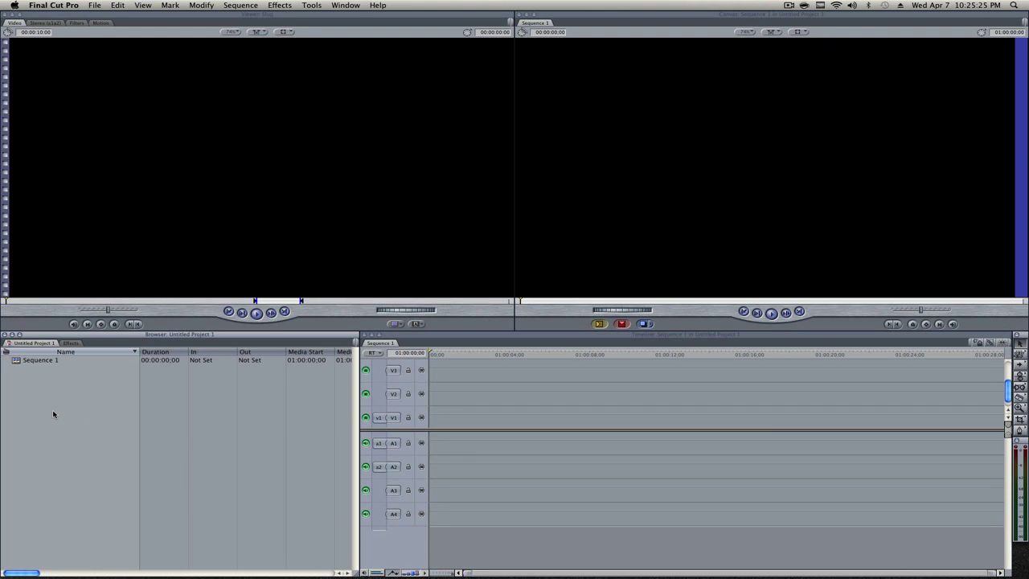
In Easy Setup, keep all formats at 29.97 fps, apply HDV - 720p30, then check the finished export
{"action": "left_click", "coordinate": [57, 7]}
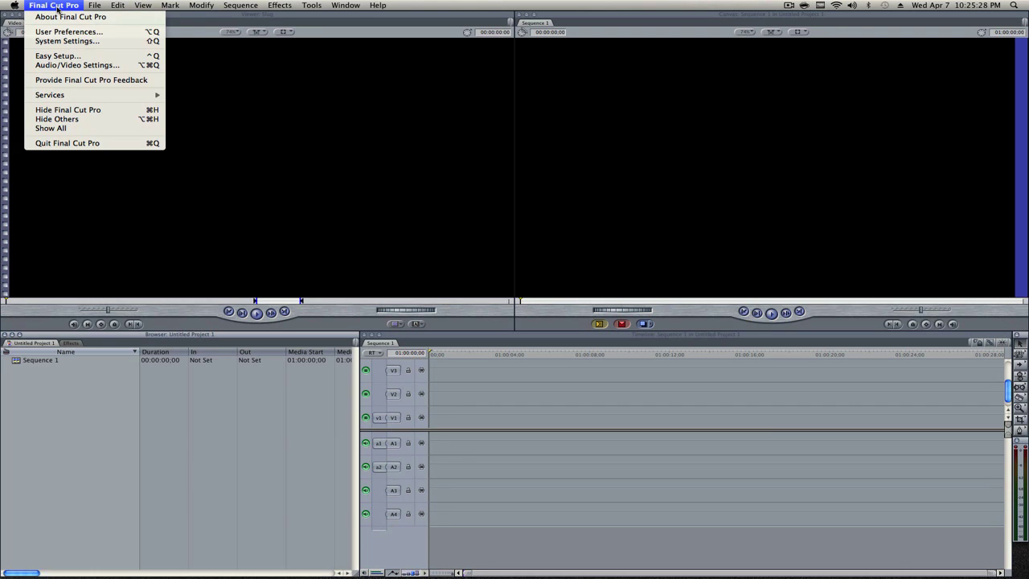
{"action": "left_click", "coordinate": [66, 57]}
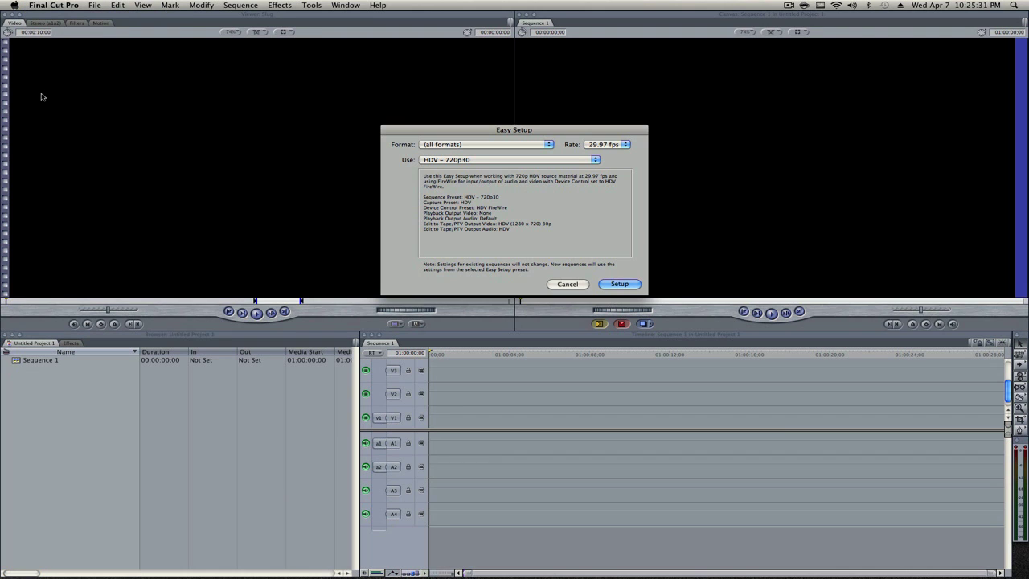
{"action": "left_click", "coordinate": [440, 148]}
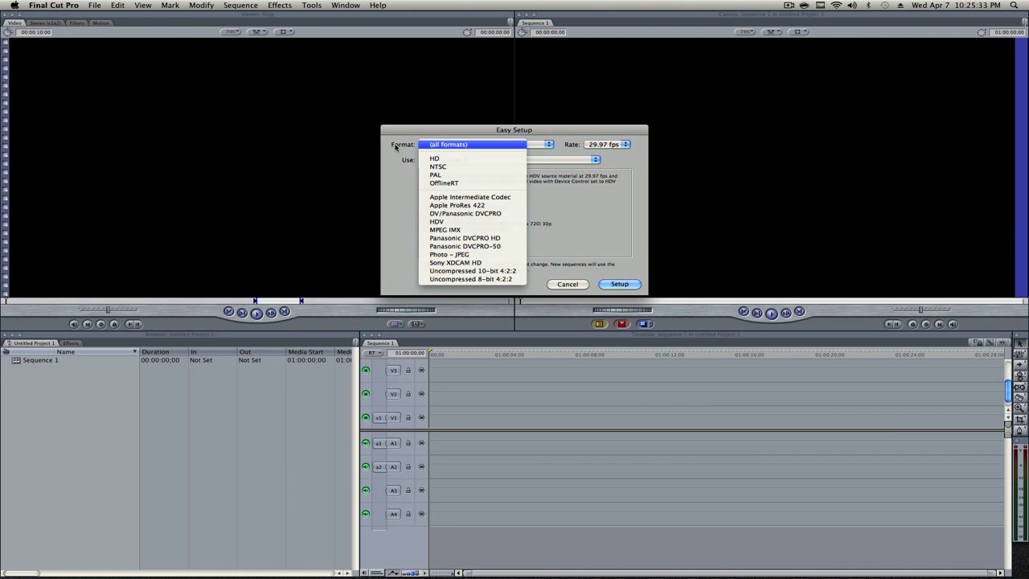
{"action": "left_click", "coordinate": [419, 146]}
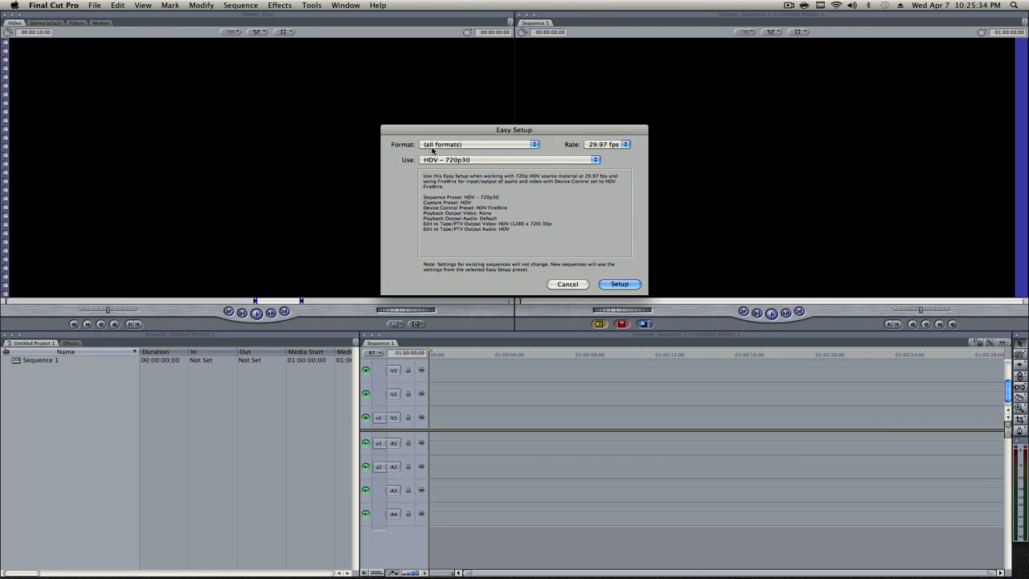
{"action": "left_click", "coordinate": [614, 146]}
{"action": "left_click", "coordinate": [614, 146]}
{"action": "left_click", "coordinate": [439, 160]}
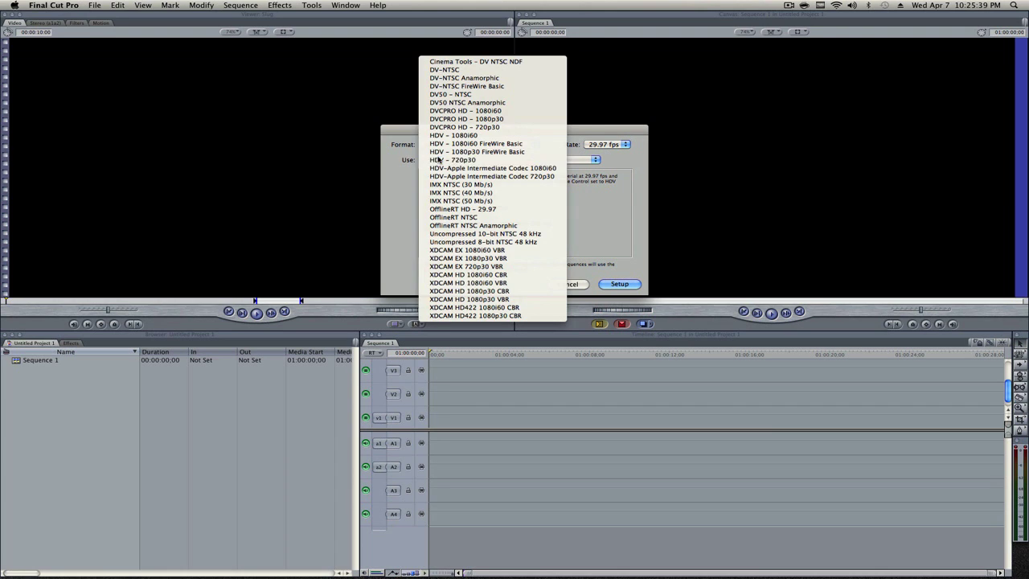
{"action": "left_click", "coordinate": [453, 161]}
{"action": "left_click", "coordinate": [457, 161]}
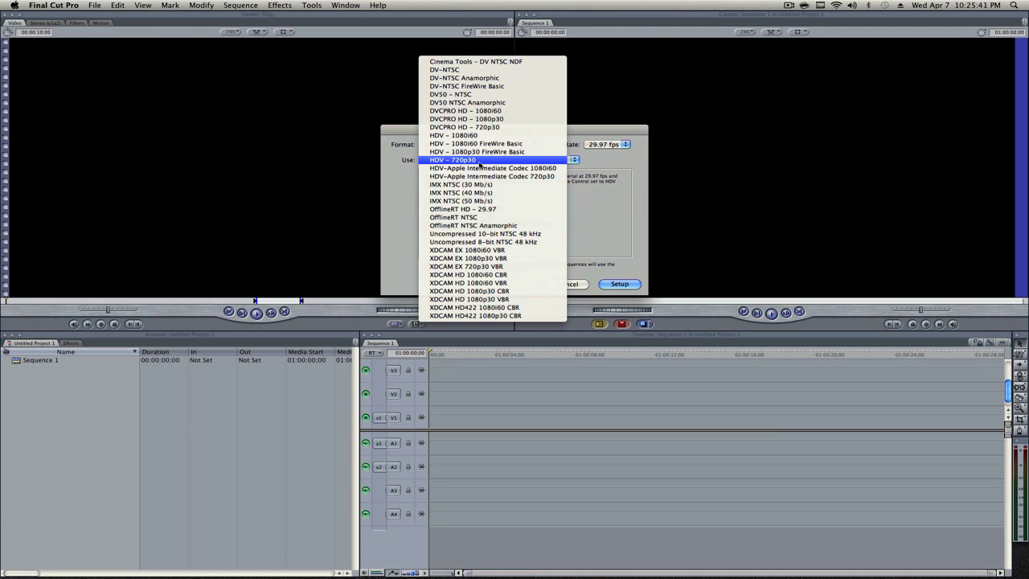
{"action": "left_click", "coordinate": [473, 161]}
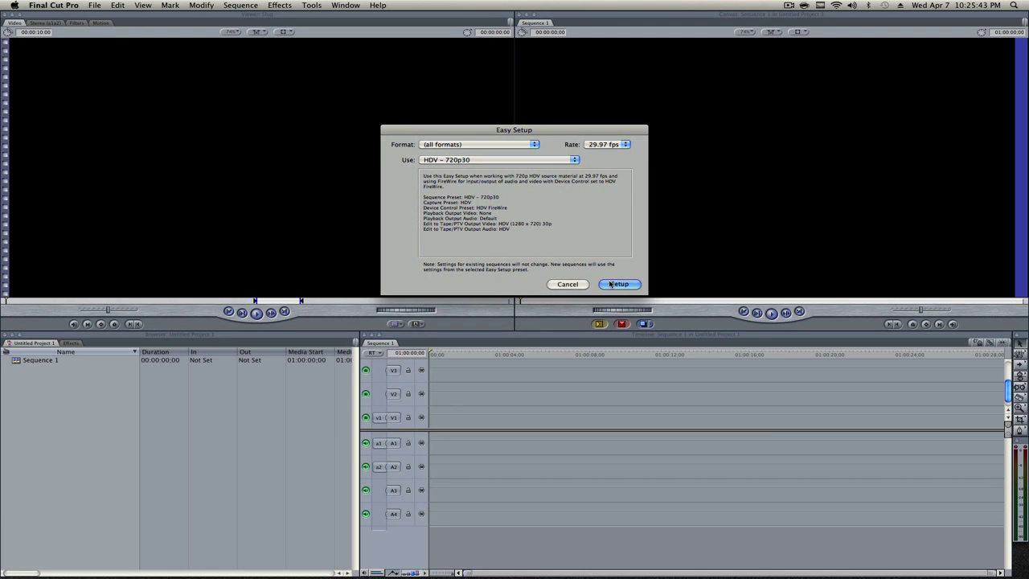
{"action": "key", "text": "Return"}
{"action": "left_click", "coordinate": [462, 242]}
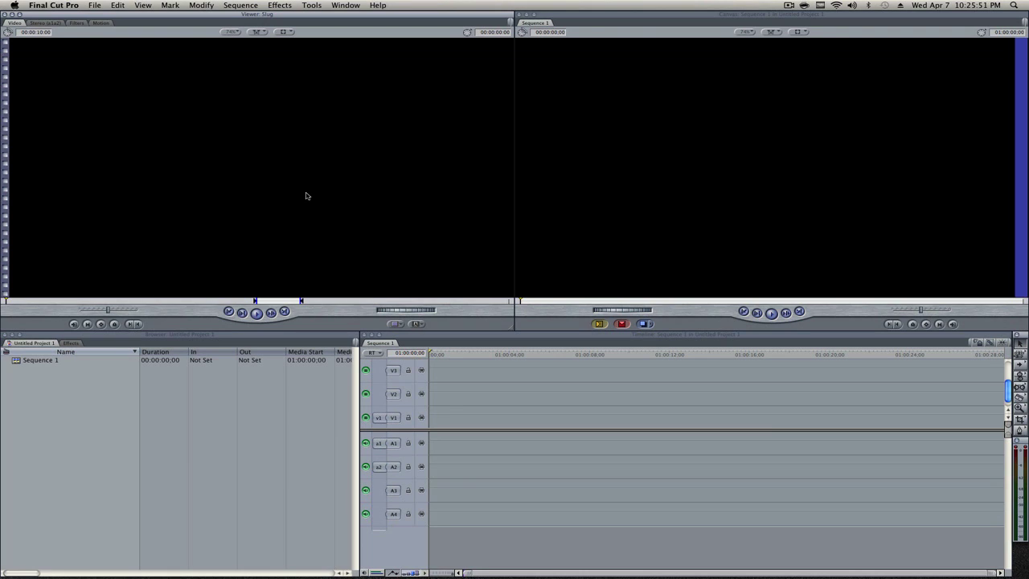
{"action": "key", "text": "F9"}
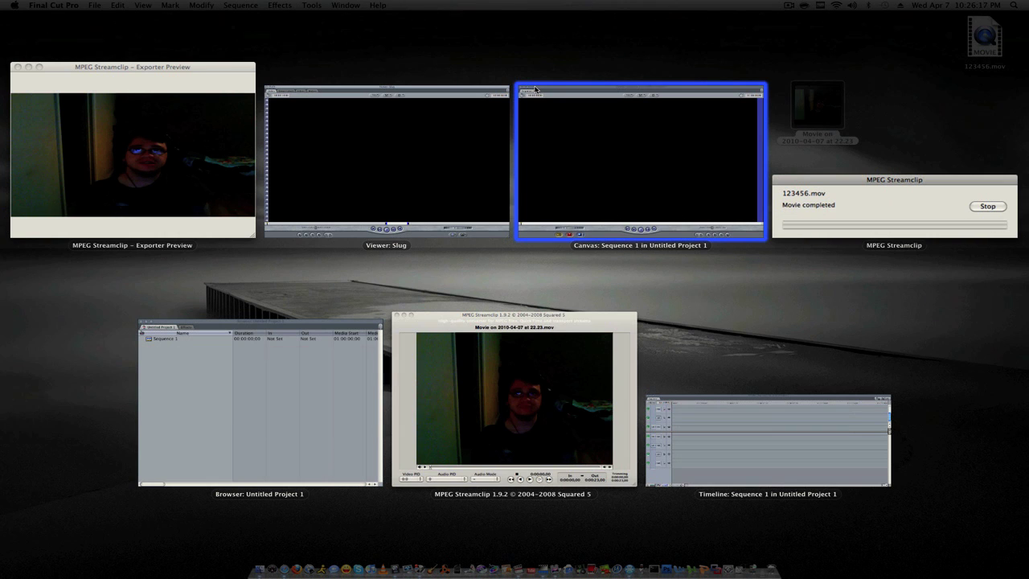
{"action": "left_click", "coordinate": [572, 150]}
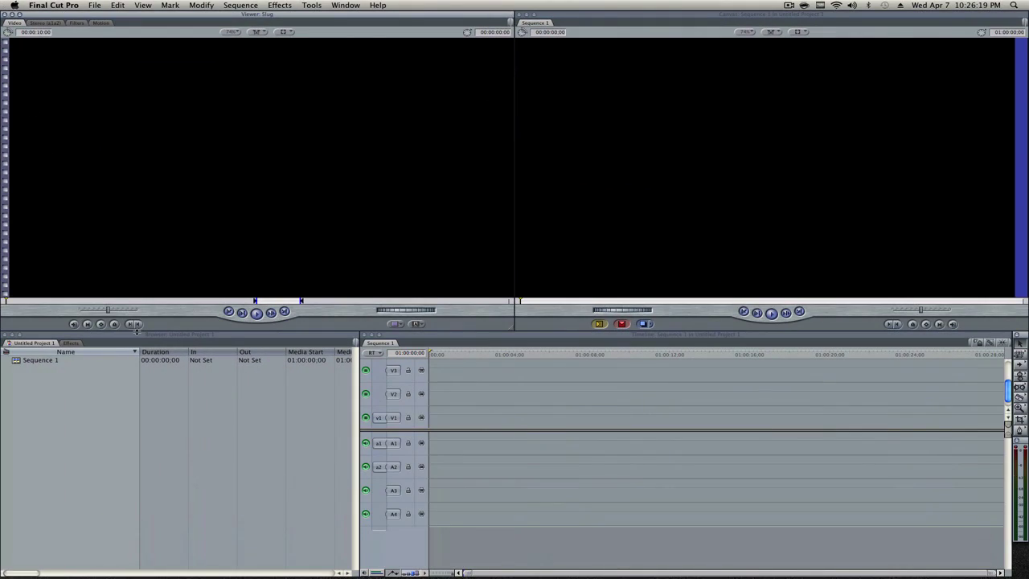
Import 123456.mov from the desktop into the project via File > Import > Files
{"action": "left_click", "coordinate": [72, 429]}
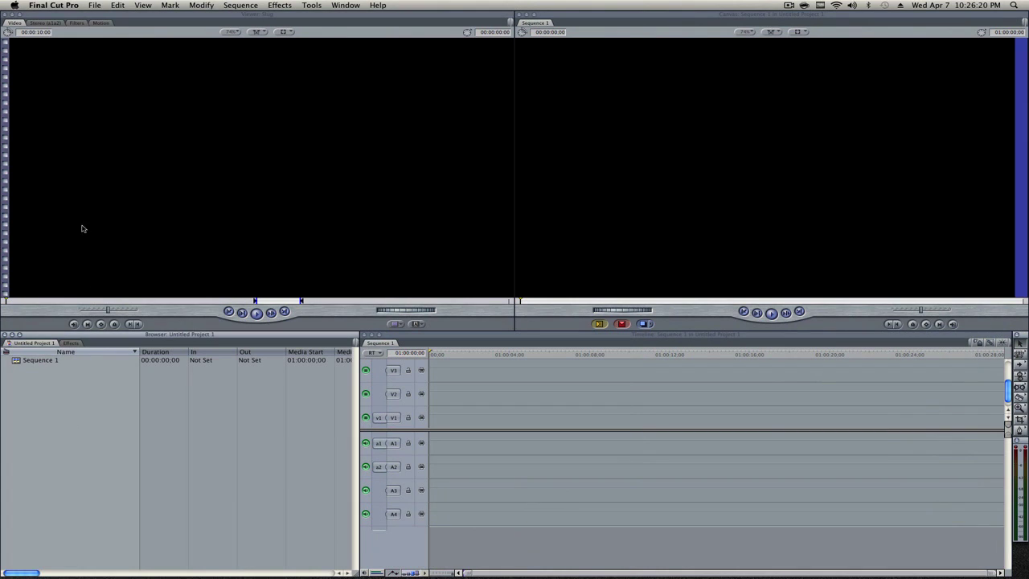
{"action": "left_click", "coordinate": [96, 6]}
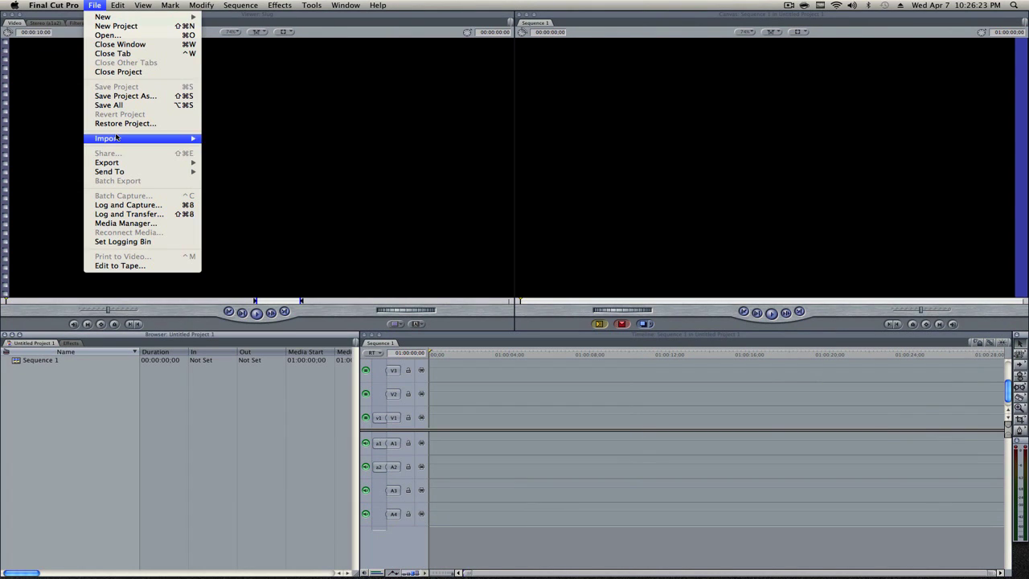
{"action": "mouse_move", "coordinate": [116, 138]}
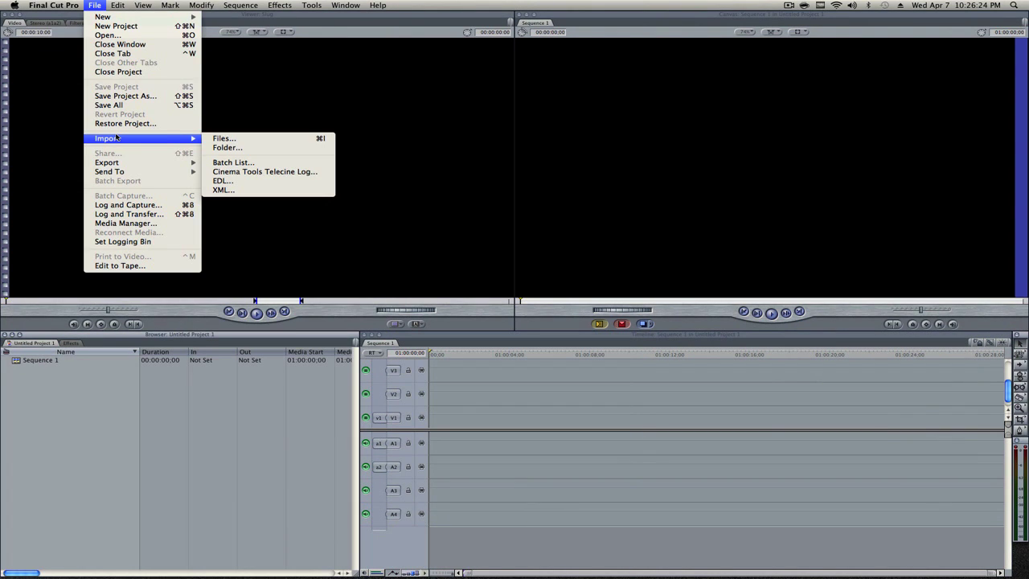
{"action": "left_click", "coordinate": [212, 138]}
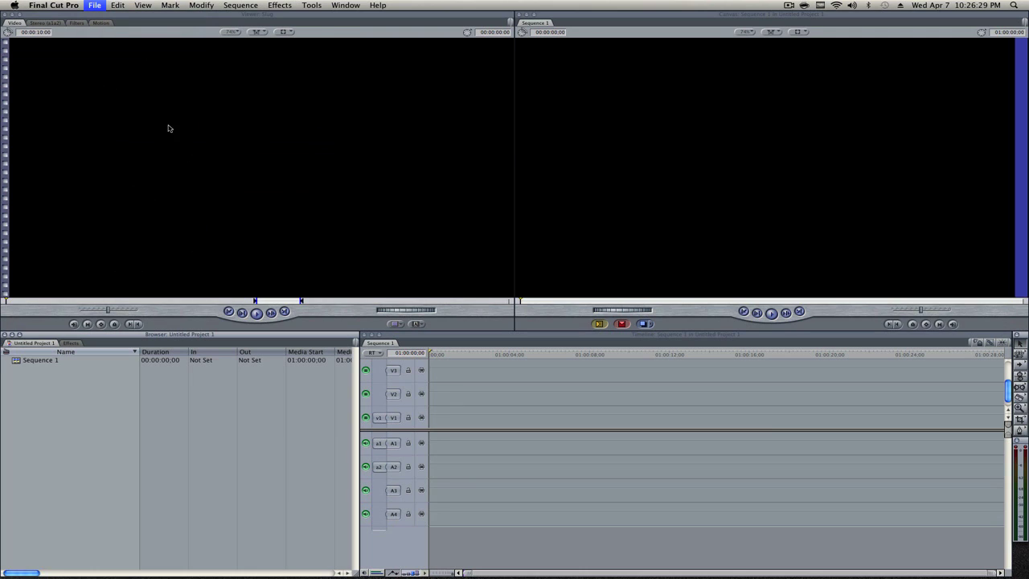
{"action": "left_click", "coordinate": [510, 140]}
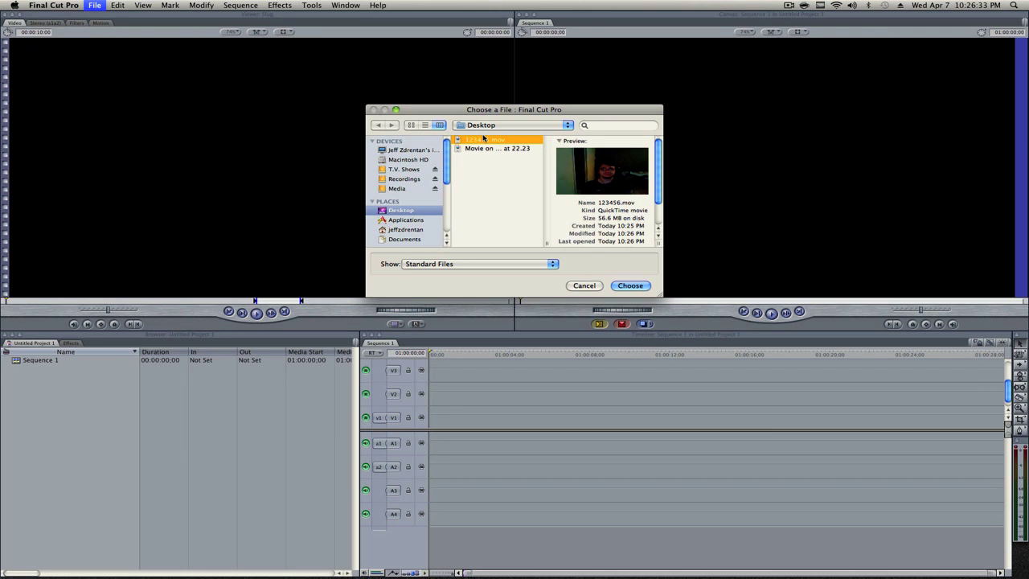
{"action": "left_click", "coordinate": [629, 285]}
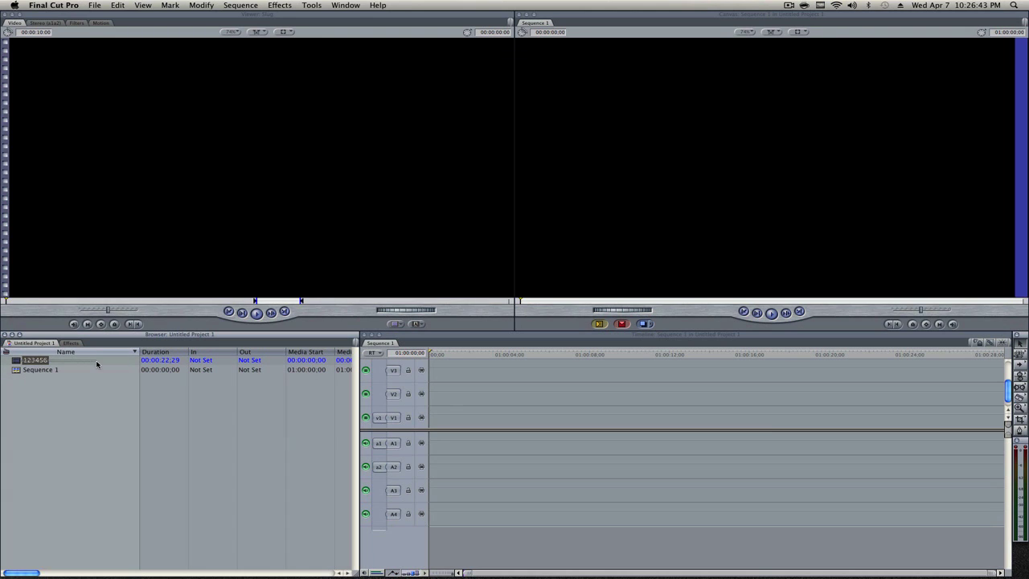
Place clip 123456 at the start of Sequence 1, scrub it, and zoom the timeline
{"action": "left_click_drag", "start_coordinate": [19, 360], "coordinate": [425, 439]}
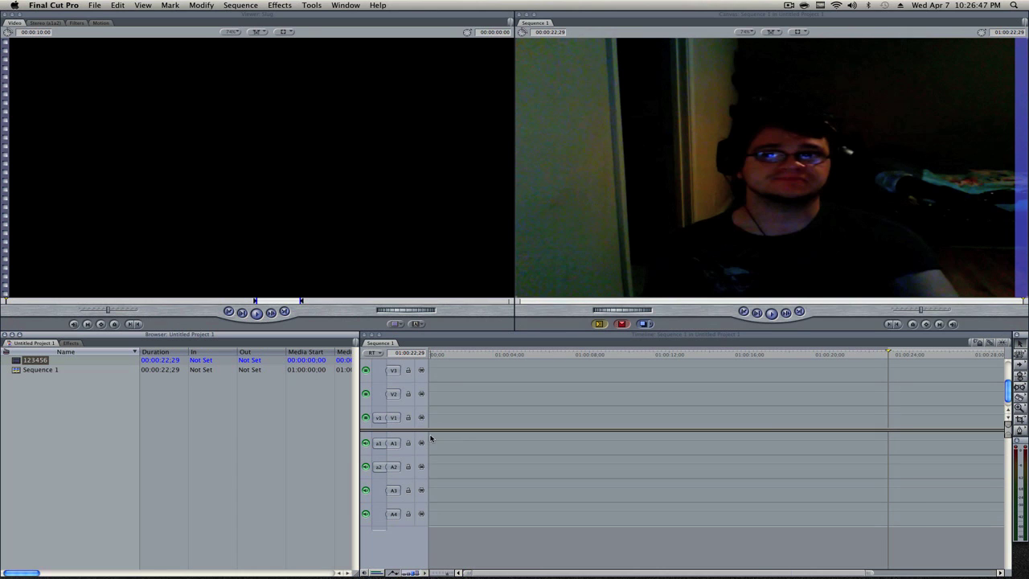
{"action": "left_click_drag", "start_coordinate": [639, 352], "coordinate": [589, 354]}
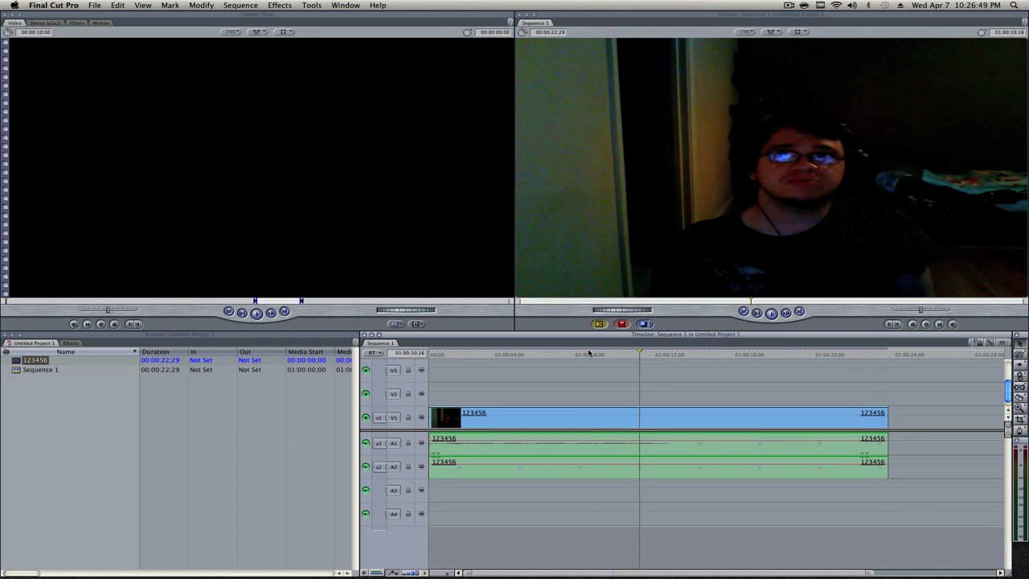
{"action": "left_click", "coordinate": [518, 356]}
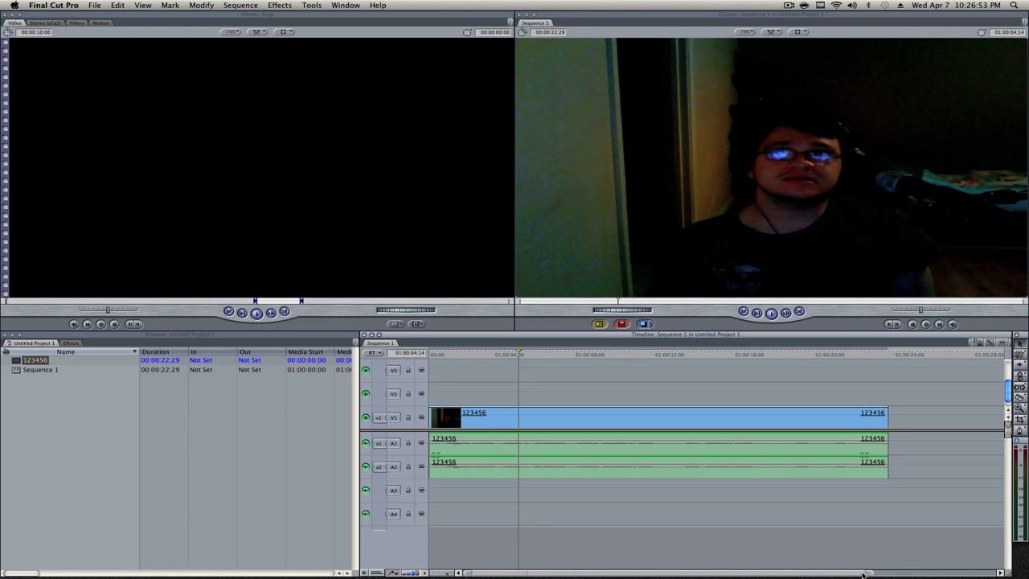
{"action": "left_click_drag", "start_coordinate": [867, 573], "coordinate": [490, 574]}
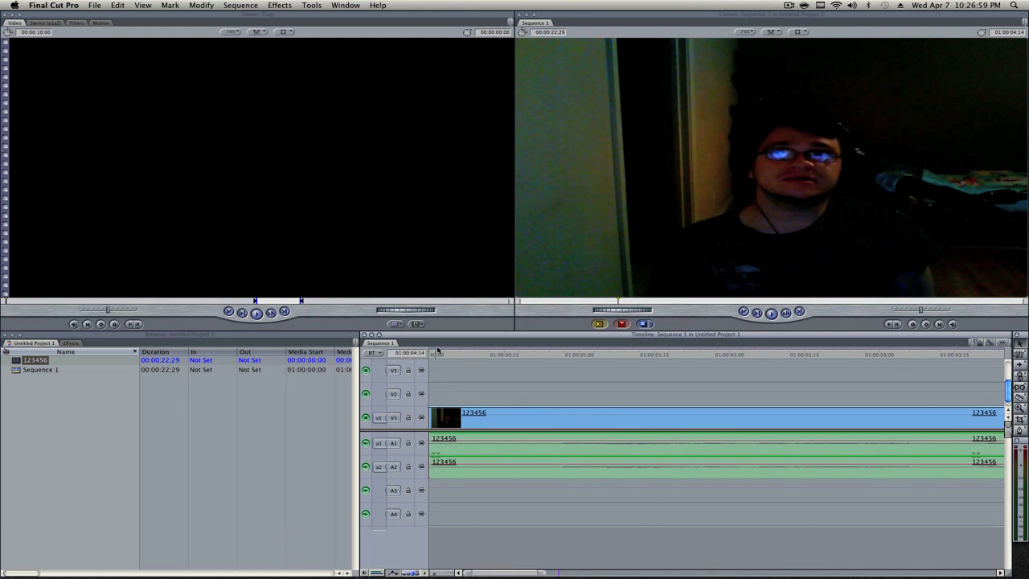
{"action": "left_click_drag", "start_coordinate": [438, 351], "coordinate": [391, 354]}
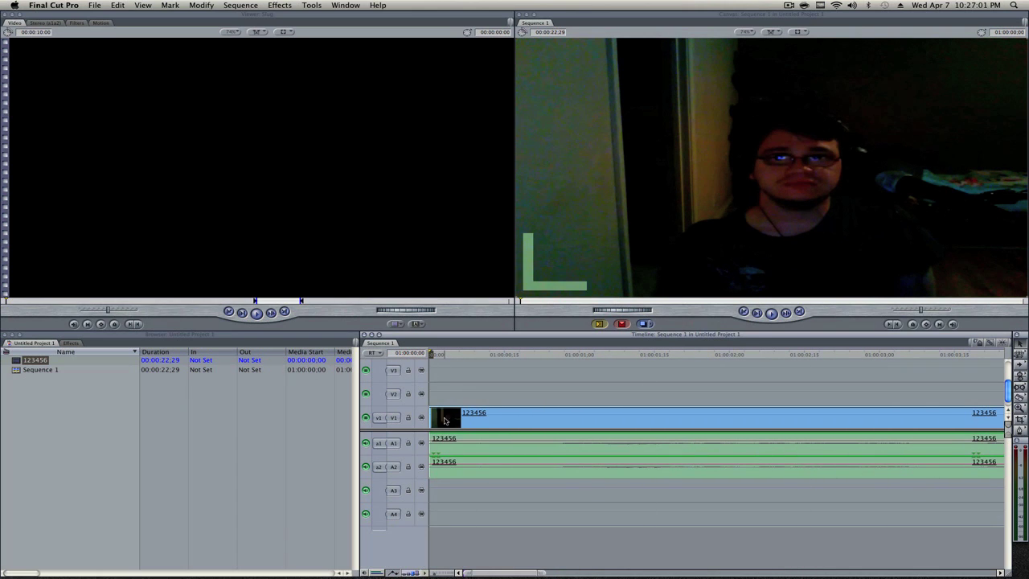
{"action": "left_click", "coordinate": [71, 342]}
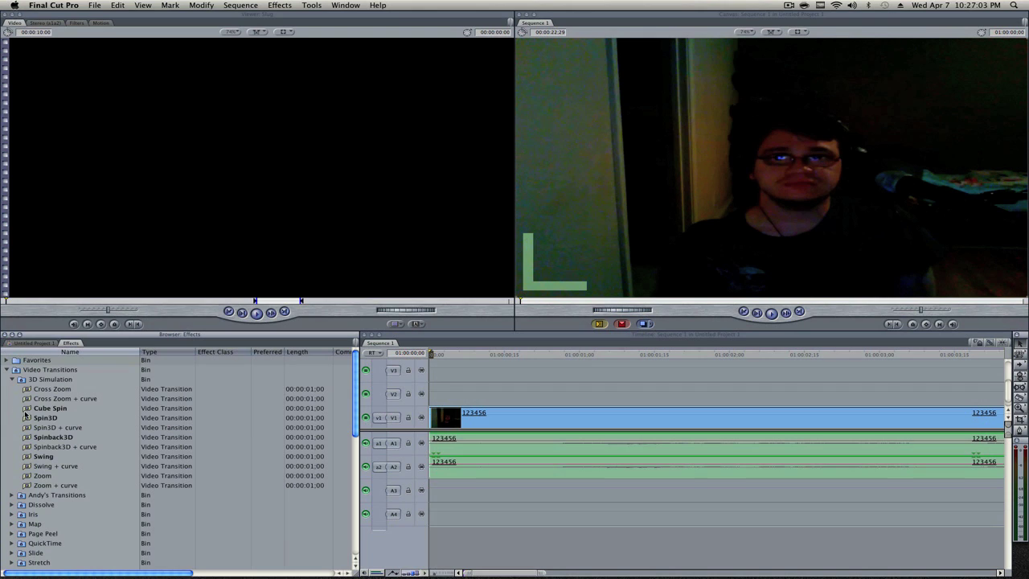
Apply Color Corrector 3-way to the sequence clip and open its colour correction controls
{"action": "left_click", "coordinate": [12, 379]}
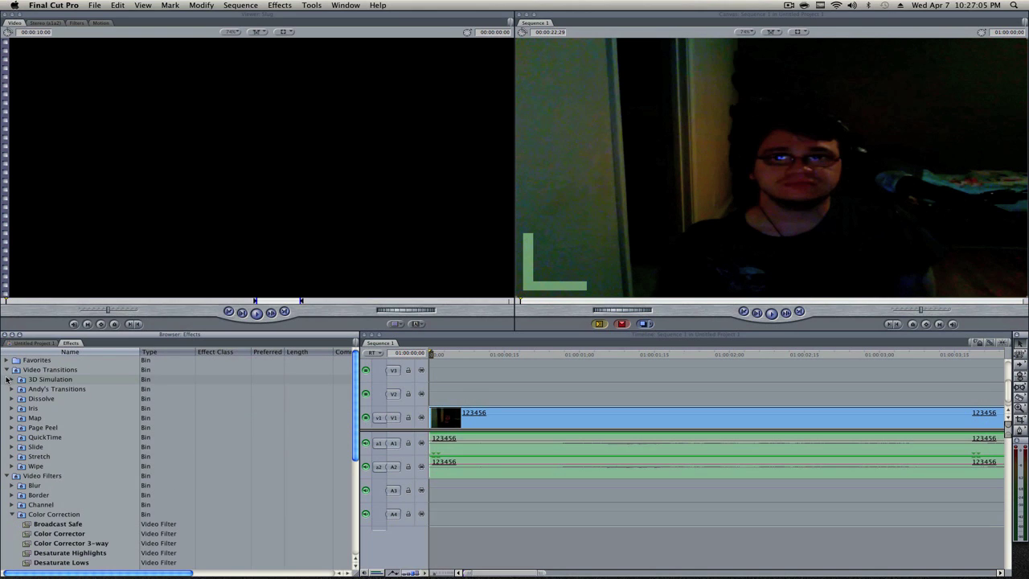
{"action": "left_click", "coordinate": [6, 371]}
{"action": "left_click", "coordinate": [6, 369]}
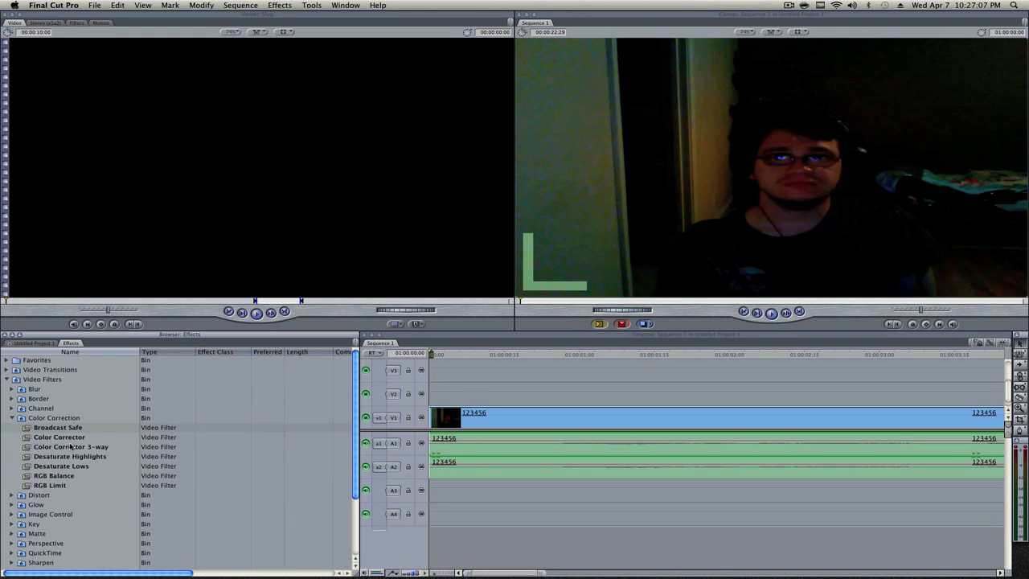
{"action": "left_click_drag", "start_coordinate": [70, 446], "coordinate": [519, 418]}
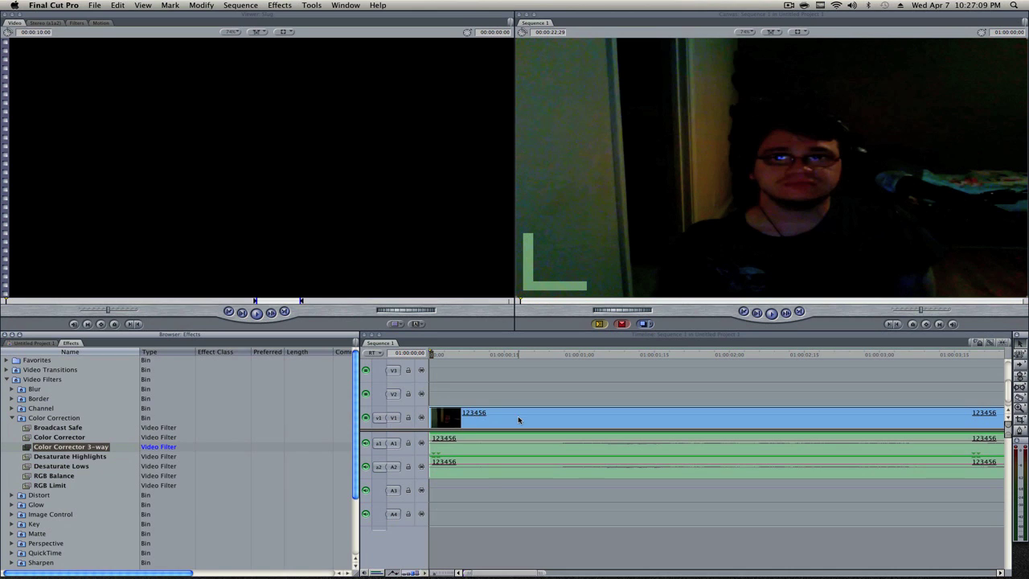
{"action": "left_click", "coordinate": [519, 418]}
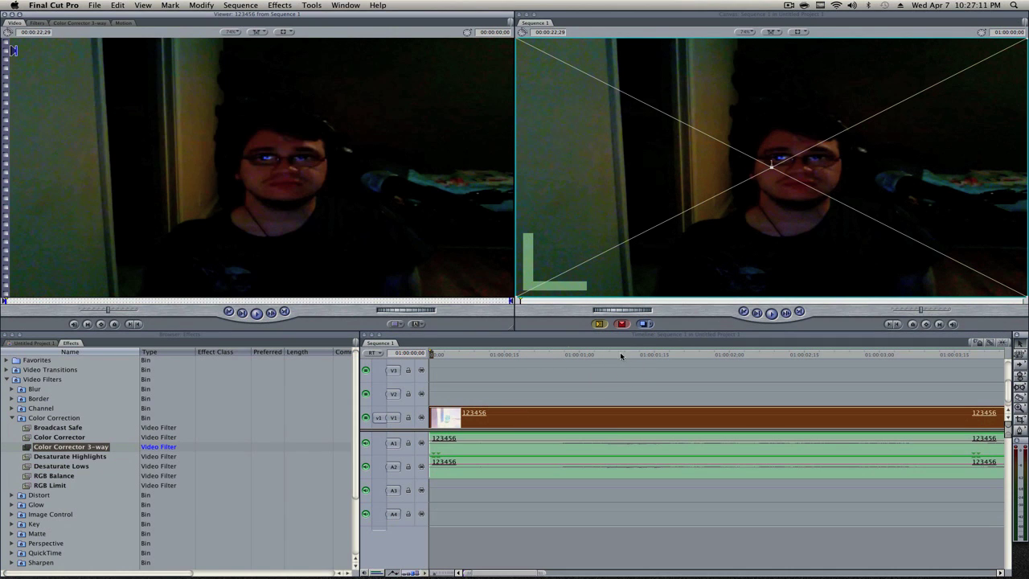
{"action": "left_click", "coordinate": [103, 24]}
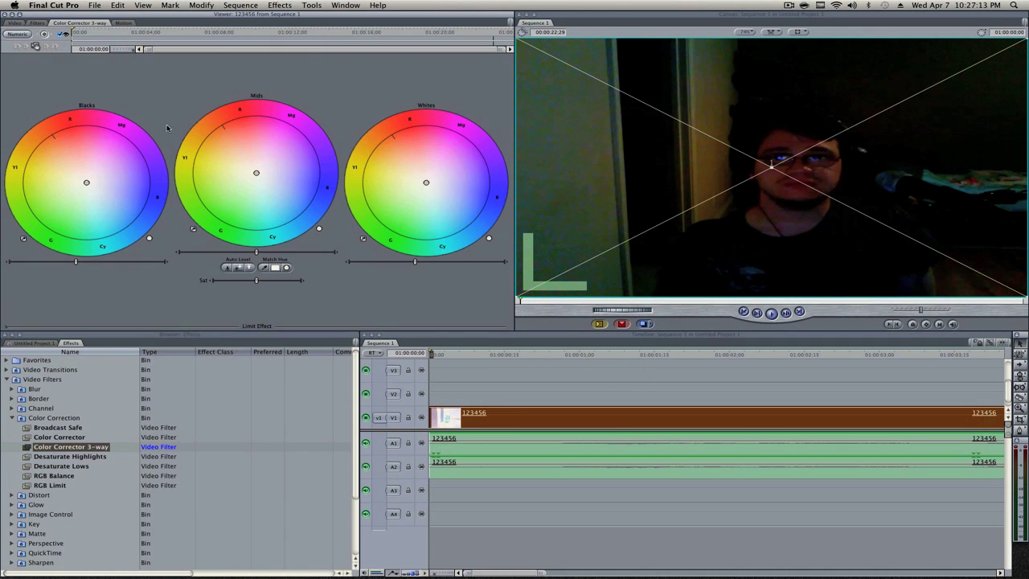
Adjust the tonal sliders, ending with brighter whites and slightly lower saturation
{"action": "left_click_drag", "start_coordinate": [433, 263], "coordinate": [452, 266]}
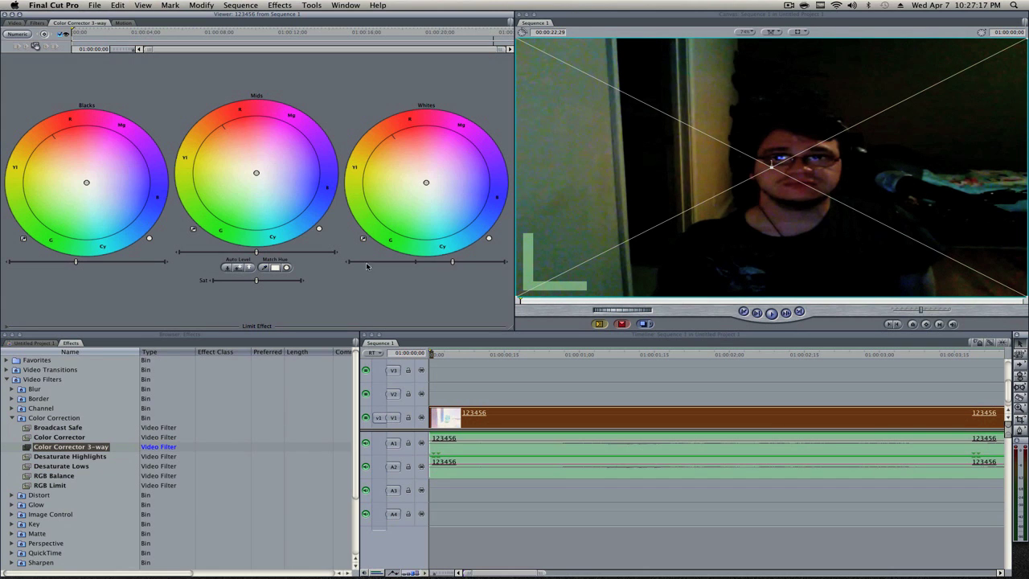
{"action": "left_click_drag", "start_coordinate": [256, 252], "coordinate": [274, 253]}
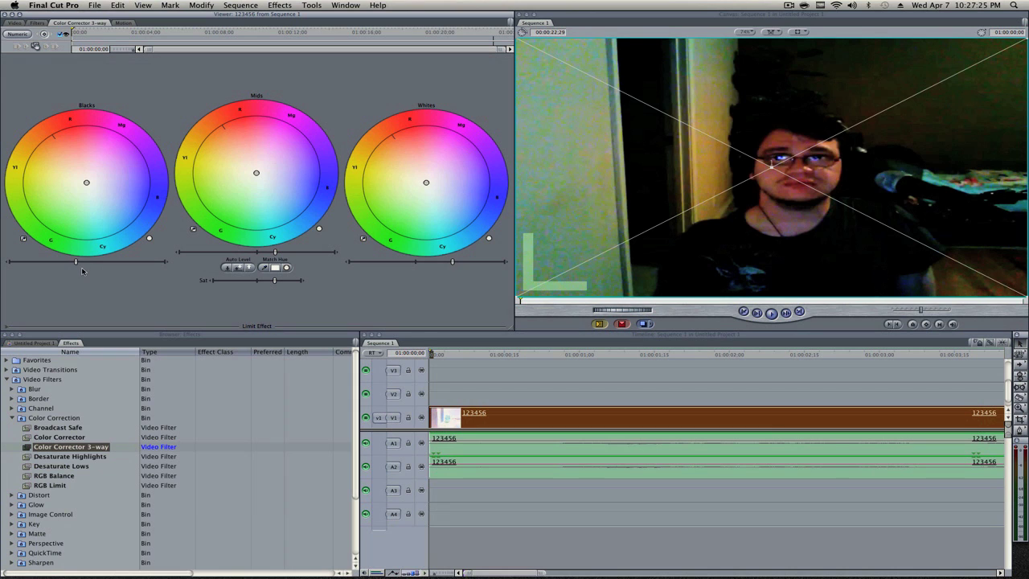
{"action": "mouse_move", "coordinate": [70, 262]}
{"action": "left_mouse_down"}
{"action": "mouse_move", "coordinate": [42, 267]}
{"action": "mouse_move", "coordinate": [88, 272]}
{"action": "left_mouse_up"}
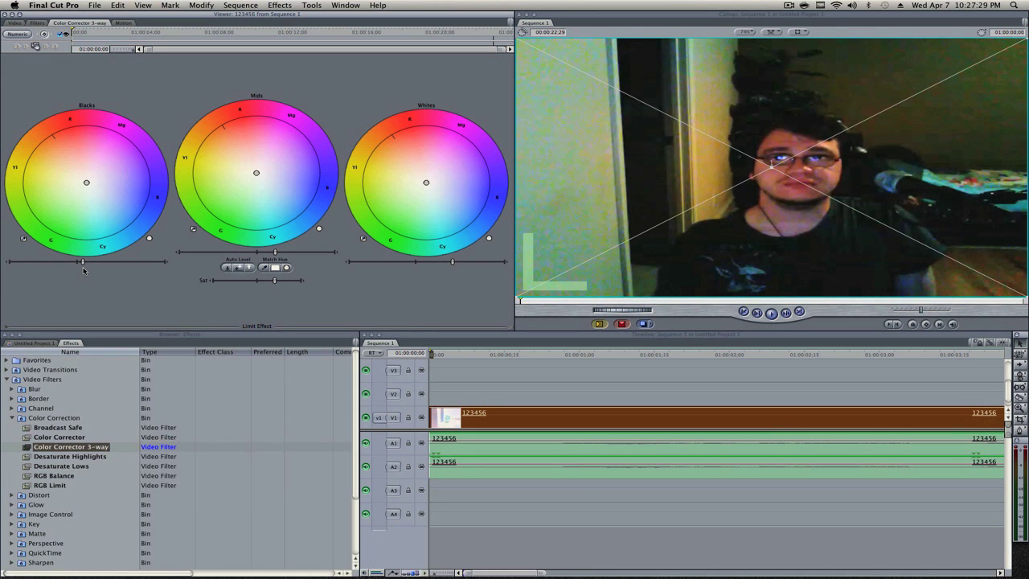
{"action": "left_click_drag", "start_coordinate": [275, 255], "coordinate": [258, 256]}
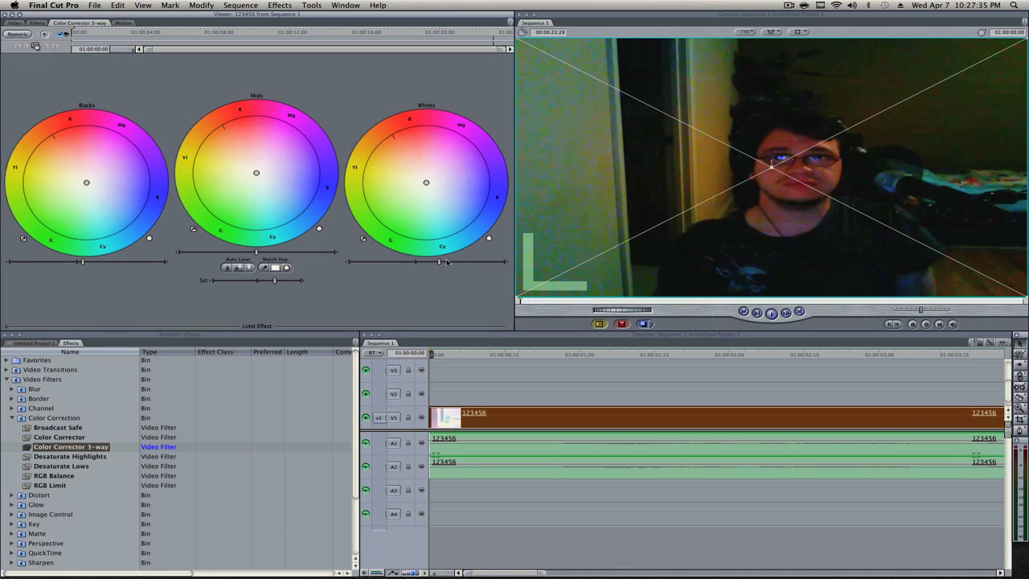
{"action": "left_click_drag", "start_coordinate": [471, 263], "coordinate": [485, 262]}
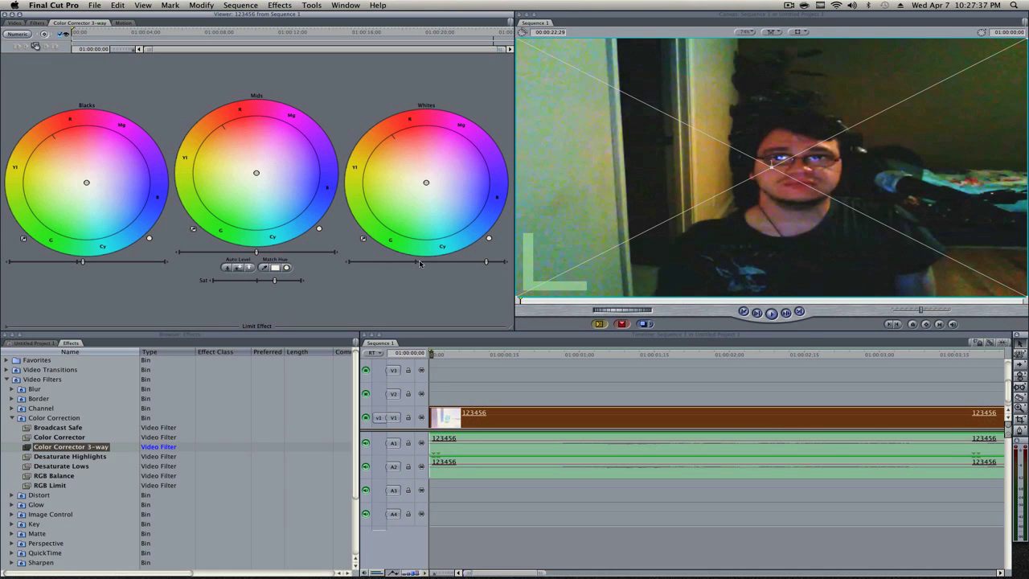
{"action": "left_click_drag", "start_coordinate": [274, 280], "coordinate": [266, 281]}
Sample a white area in the Canvas with the Whites eyedropper, then collapse the Color Correction filters
{"action": "left_click", "coordinate": [363, 238]}
{"action": "left_click", "coordinate": [558, 180]}
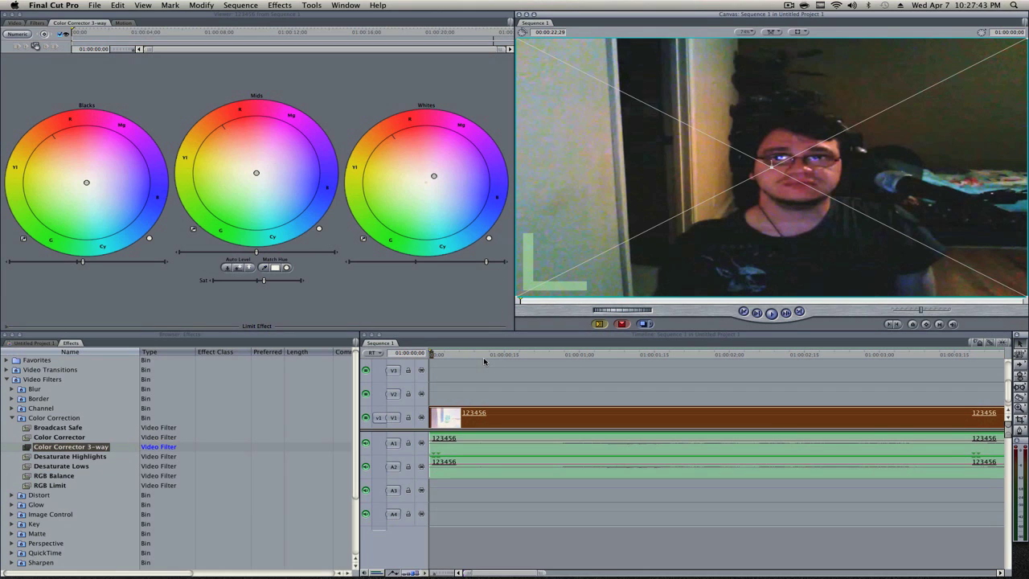
{"action": "left_click", "coordinate": [438, 358]}
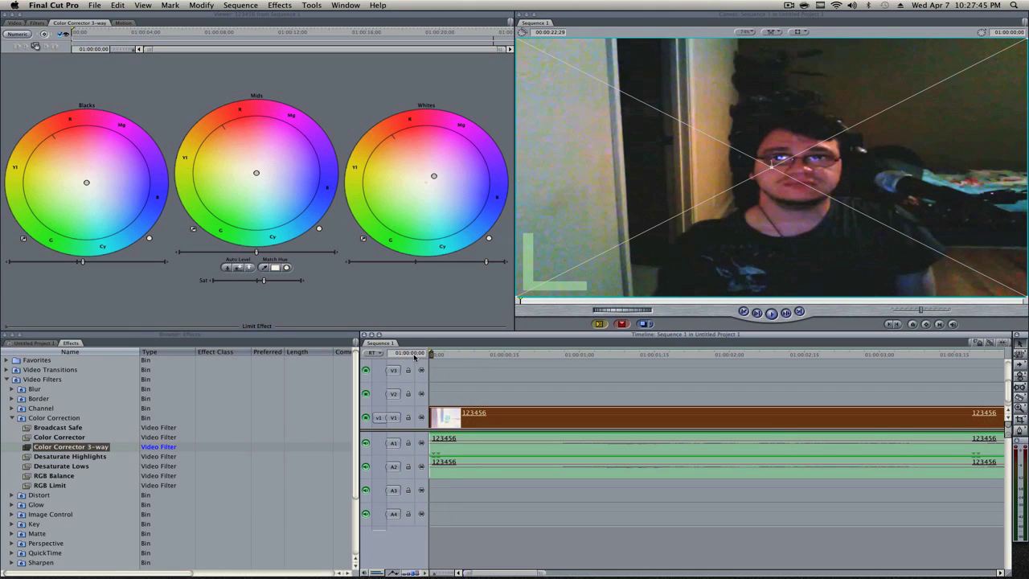
{"action": "left_click", "coordinate": [63, 449]}
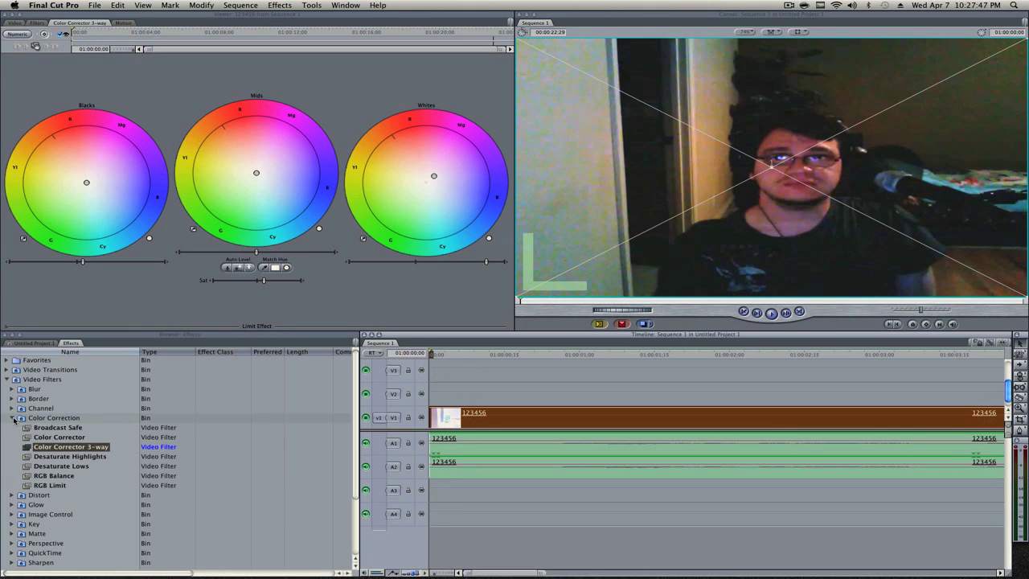
{"action": "left_click", "coordinate": [13, 418]}
Add a lengthened Cross Dissolve at the start of the clip
{"action": "left_click", "coordinate": [6, 379]}
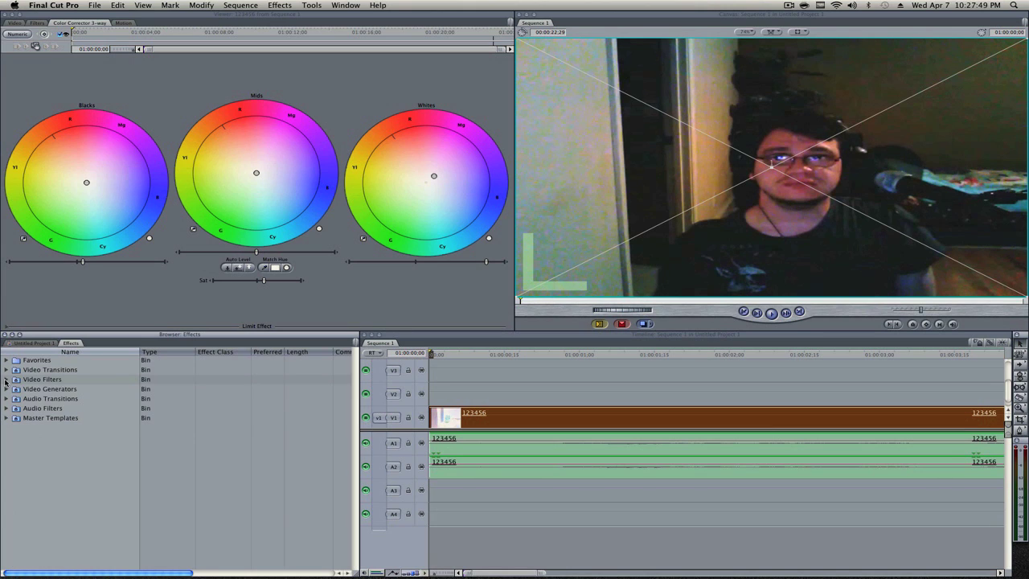
{"action": "left_click", "coordinate": [7, 370]}
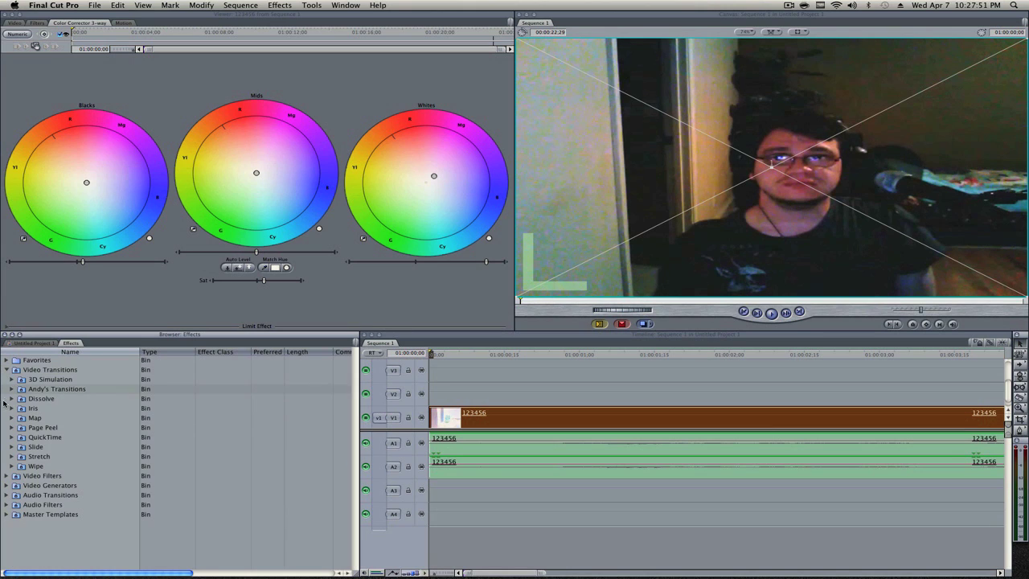
{"action": "left_click", "coordinate": [11, 398]}
{"action": "left_click_drag", "start_coordinate": [58, 418], "coordinate": [448, 420]}
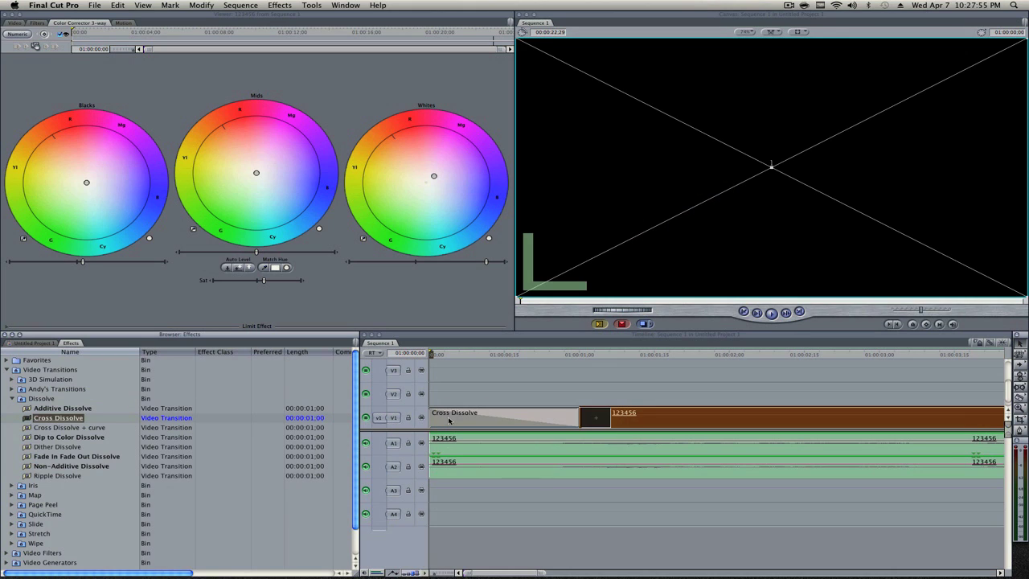
{"action": "left_click_drag", "start_coordinate": [578, 419], "coordinate": [630, 415]}
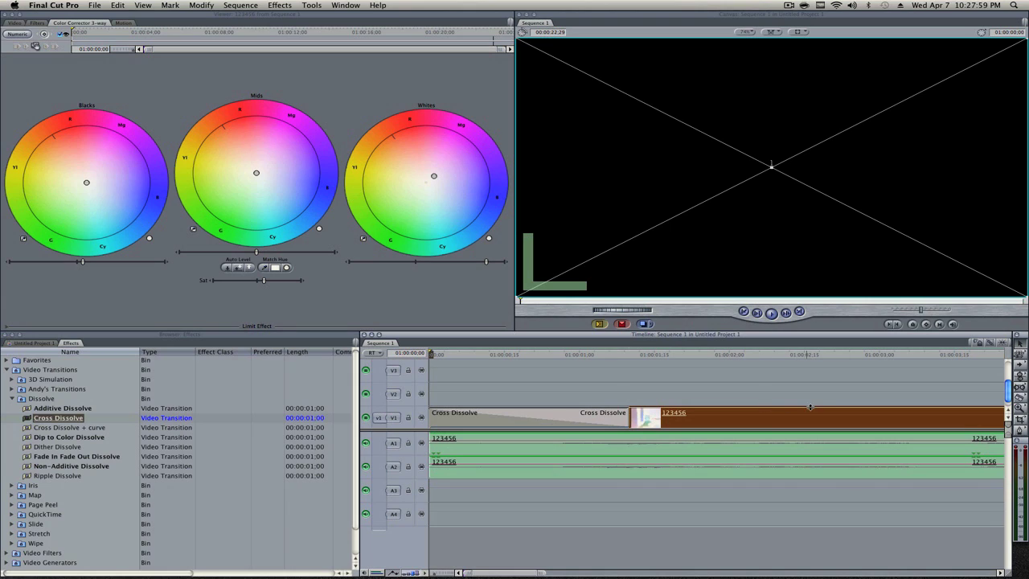
Razor the clip at two points and add a Dip to Color Dissolve on a cut, adjusting its length
{"action": "left_click", "coordinate": [960, 419]}
{"action": "left_click", "coordinate": [754, 418]}
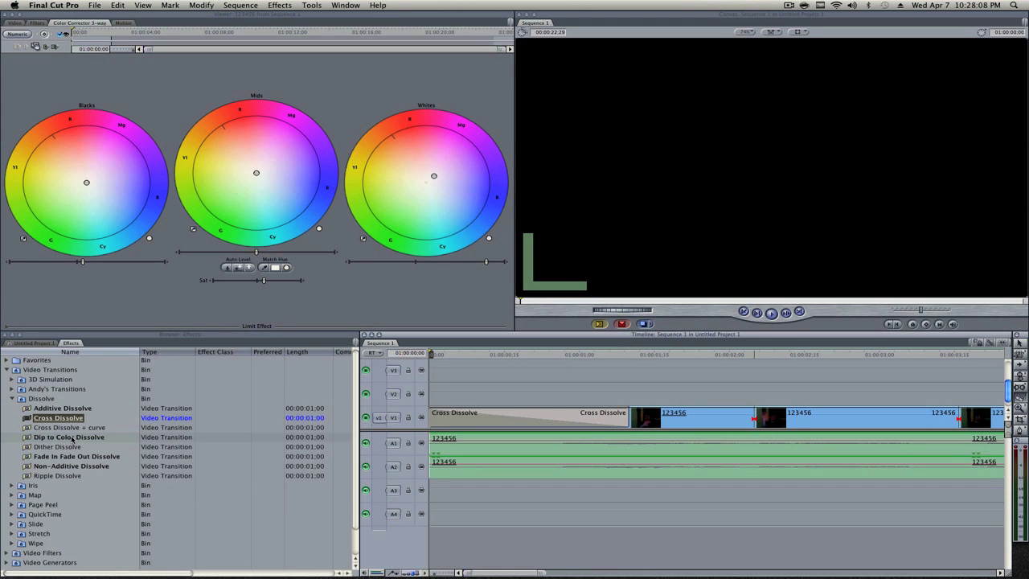
{"action": "left_click_drag", "start_coordinate": [72, 438], "coordinate": [772, 420]}
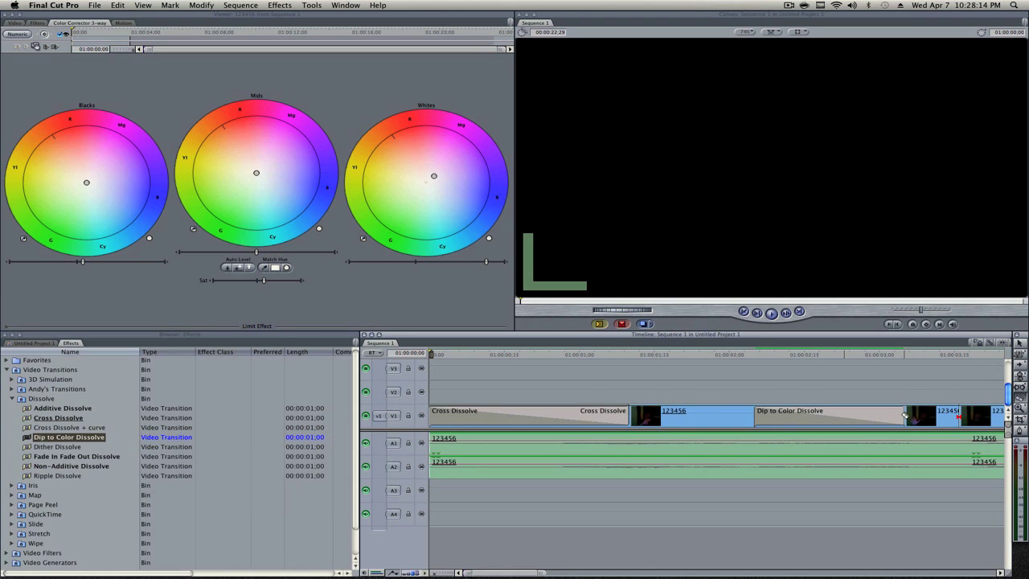
{"action": "left_click_drag", "start_coordinate": [905, 416], "coordinate": [829, 421]}
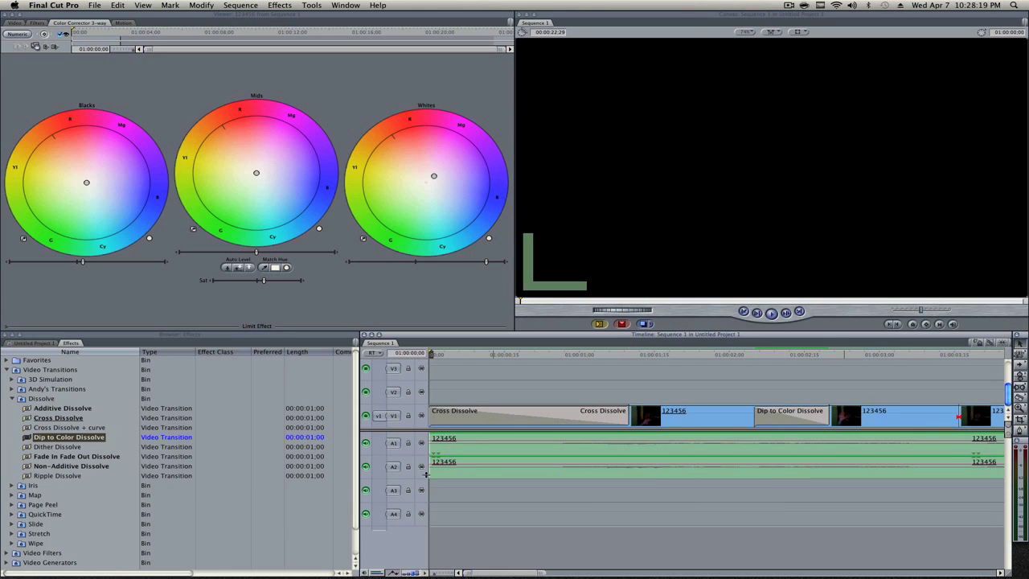
{"action": "left_click_drag", "start_coordinate": [502, 573], "coordinate": [558, 571]}
Razor the later V1 footage at four more points
{"action": "key", "text": "b"}
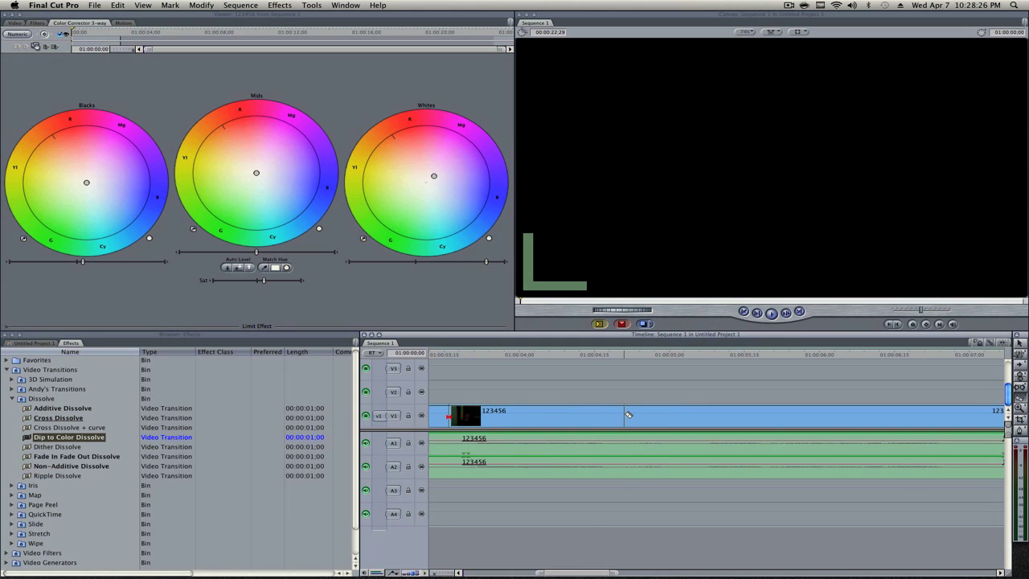
{"action": "left_click", "coordinate": [620, 416]}
{"action": "left_click", "coordinate": [789, 416]}
{"action": "left_click", "coordinate": [683, 415]}
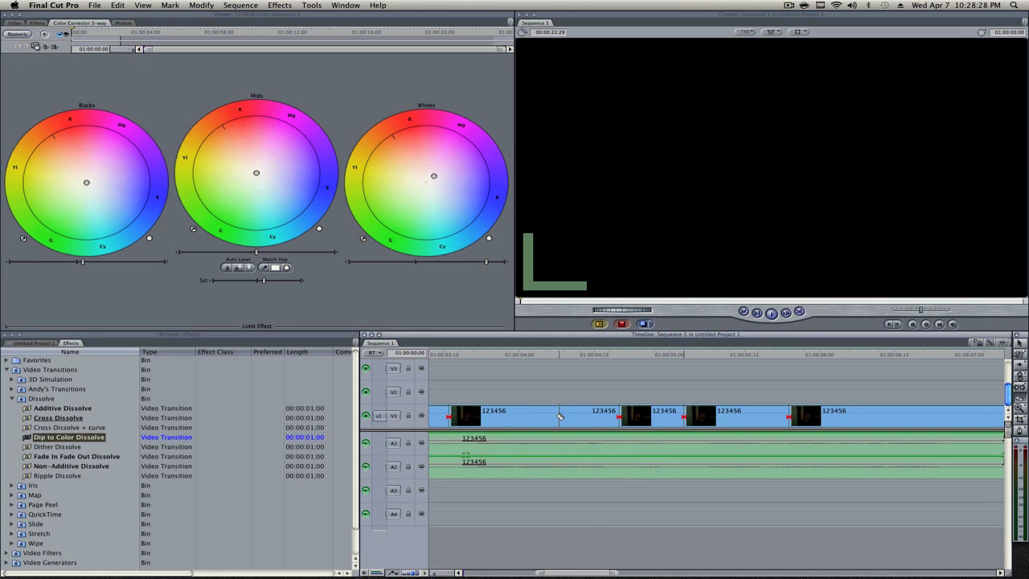
{"action": "left_click", "coordinate": [554, 415]}
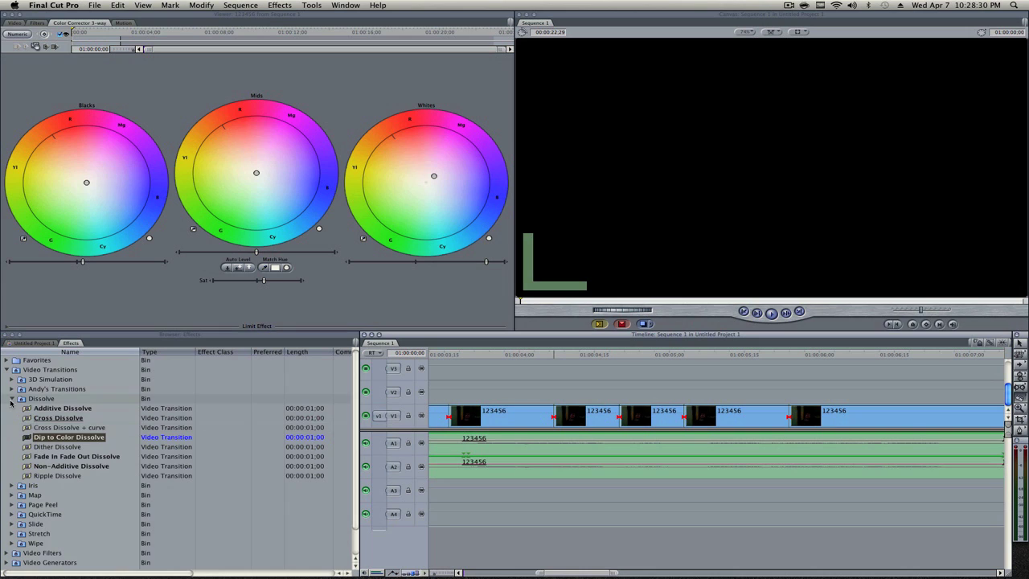
Add Andy's Swish Pan 2 transition to a cut and trim it to 12 frames
{"action": "left_click", "coordinate": [12, 399]}
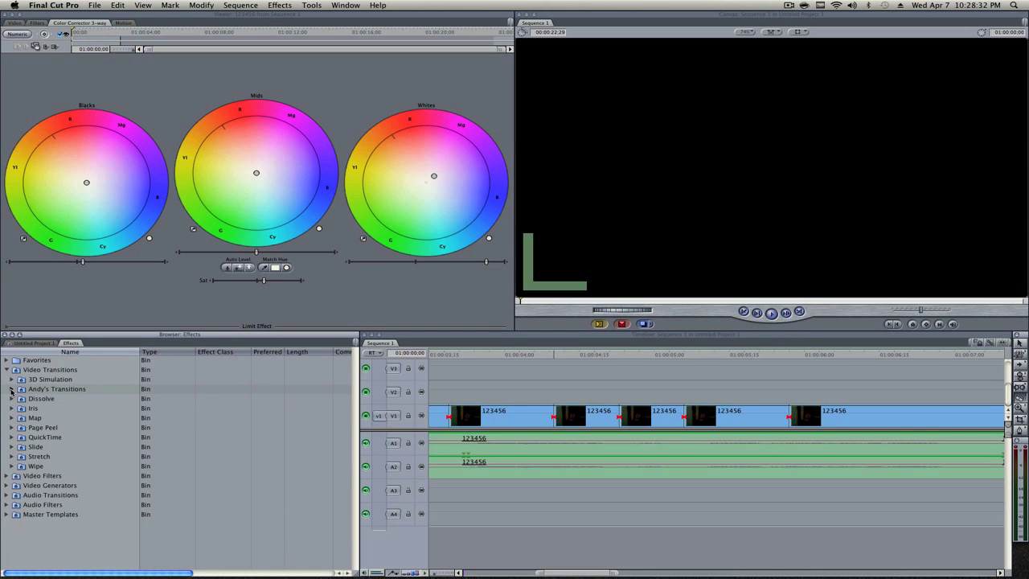
{"action": "left_click", "coordinate": [12, 389]}
{"action": "left_click", "coordinate": [40, 399]}
{"action": "left_click_drag", "start_coordinate": [40, 400], "coordinate": [553, 418]}
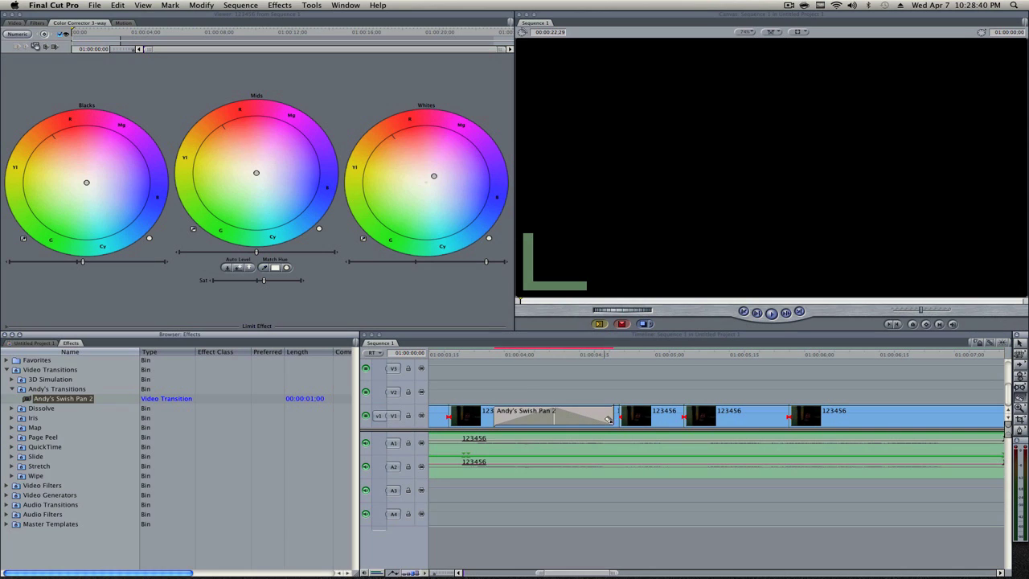
{"action": "left_click", "coordinate": [609, 418]}
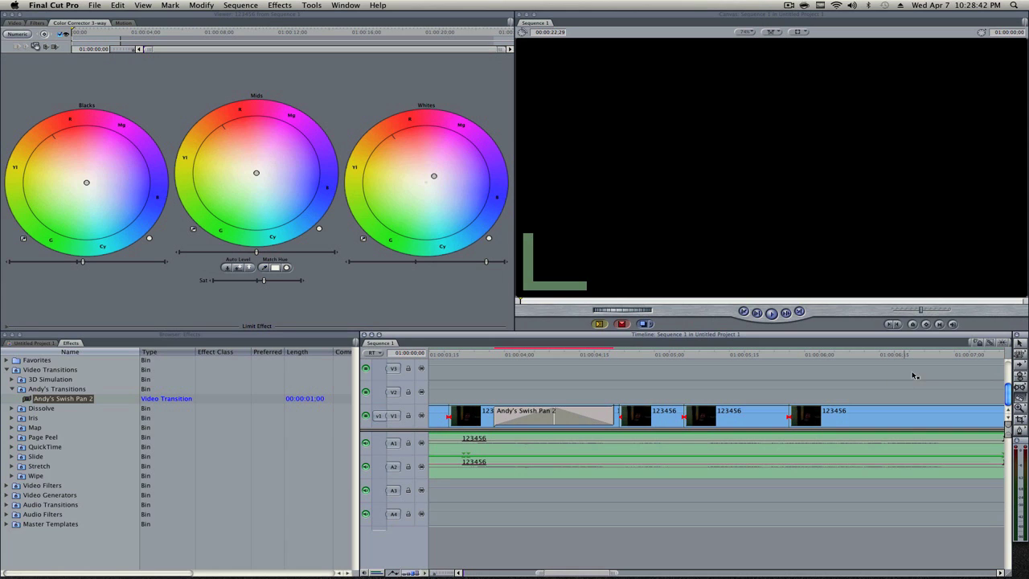
{"action": "key", "text": "a"}
{"action": "left_click_drag", "start_coordinate": [609, 417], "coordinate": [578, 411]}
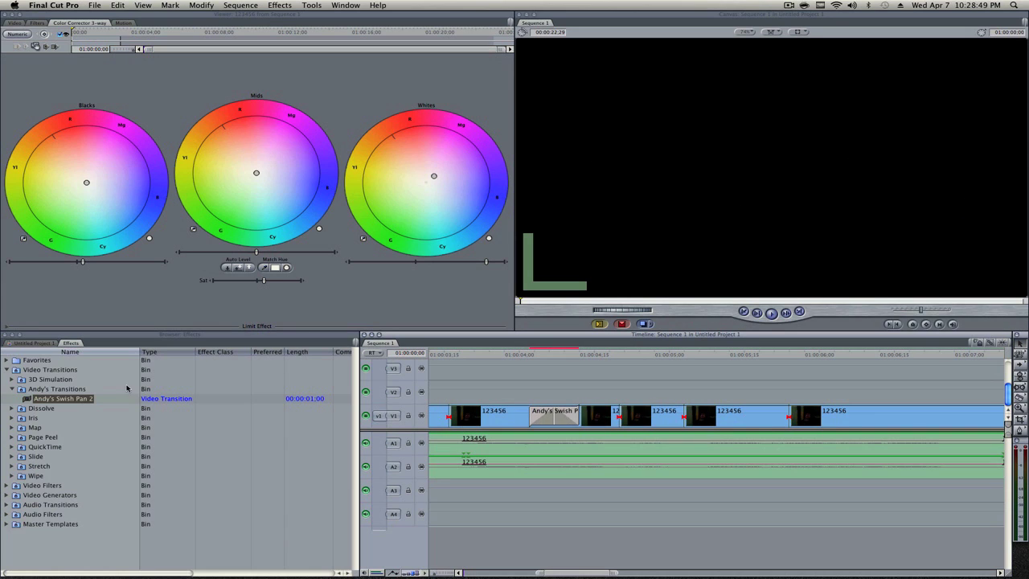
Drag a Page Peel transition onto a later V1 cut and shorten it
{"action": "left_click", "coordinate": [12, 389]}
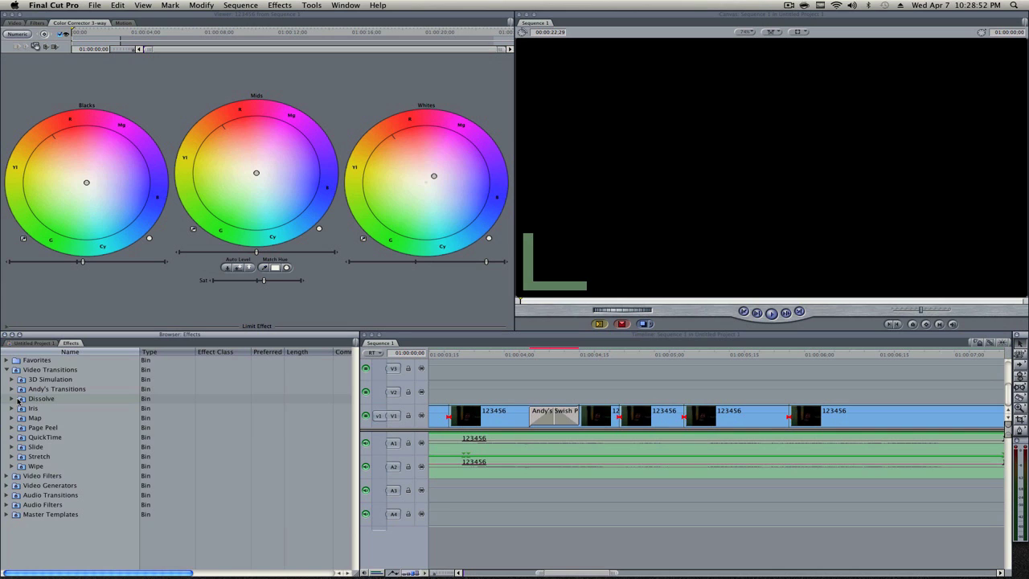
{"action": "left_click", "coordinate": [11, 399]}
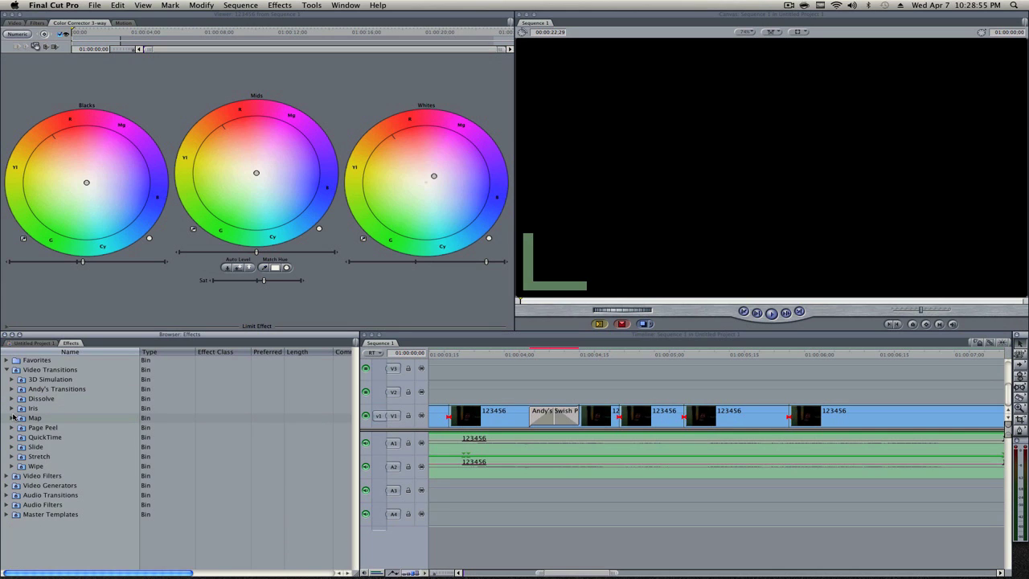
{"action": "left_click", "coordinate": [12, 410]}
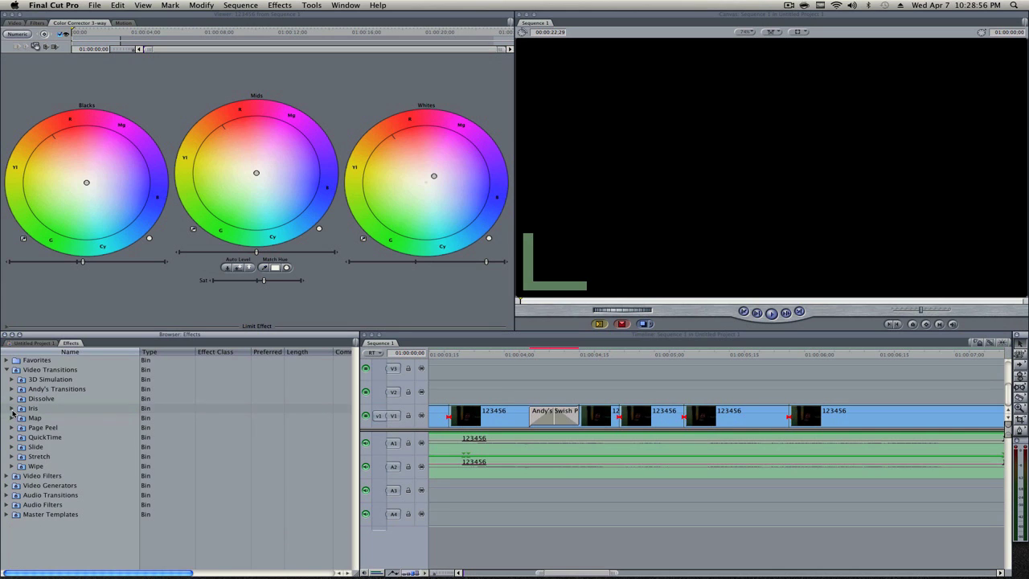
{"action": "left_click", "coordinate": [12, 409]}
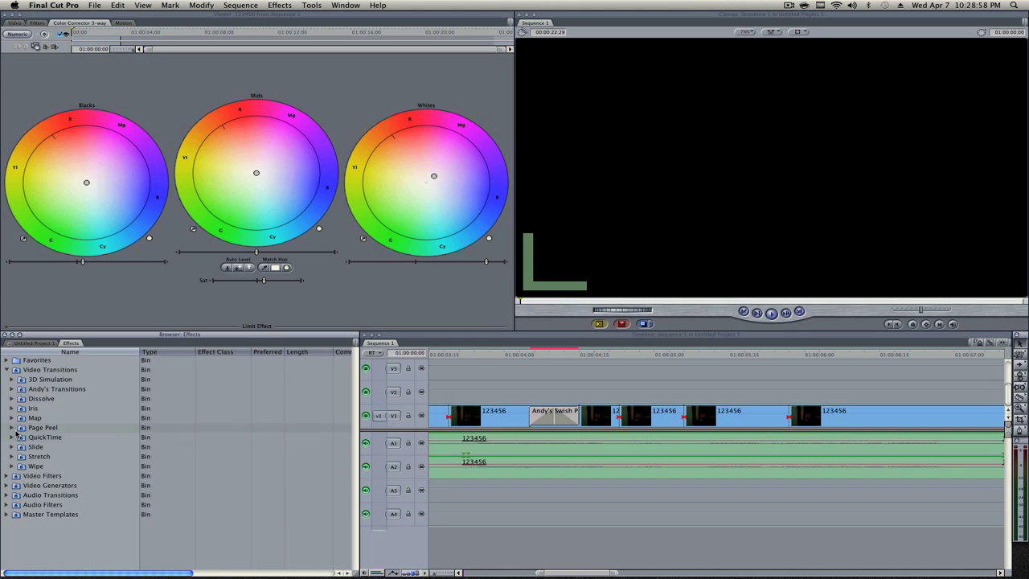
{"action": "left_click", "coordinate": [11, 428]}
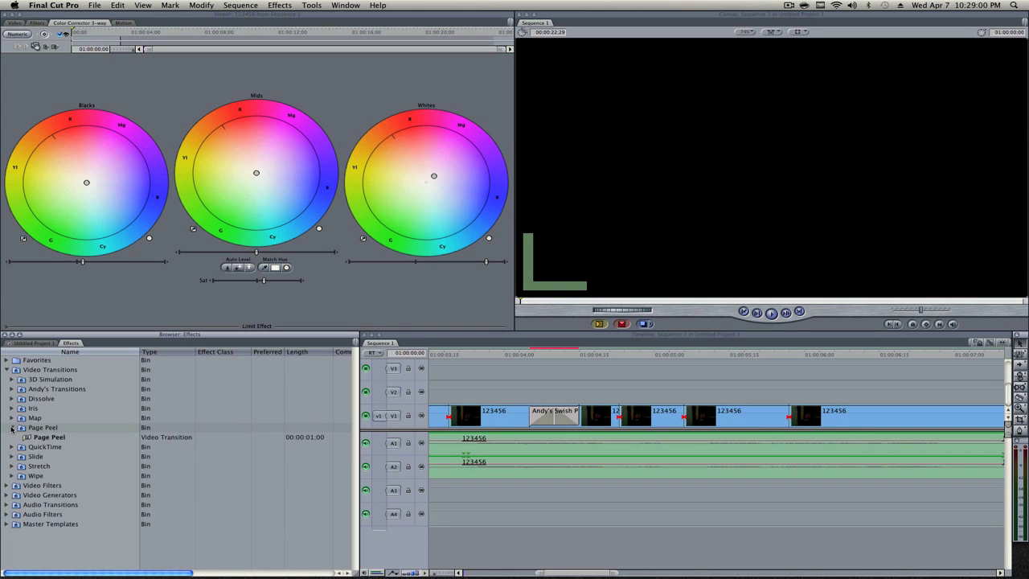
{"action": "left_click_drag", "start_coordinate": [48, 437], "coordinate": [829, 416]}
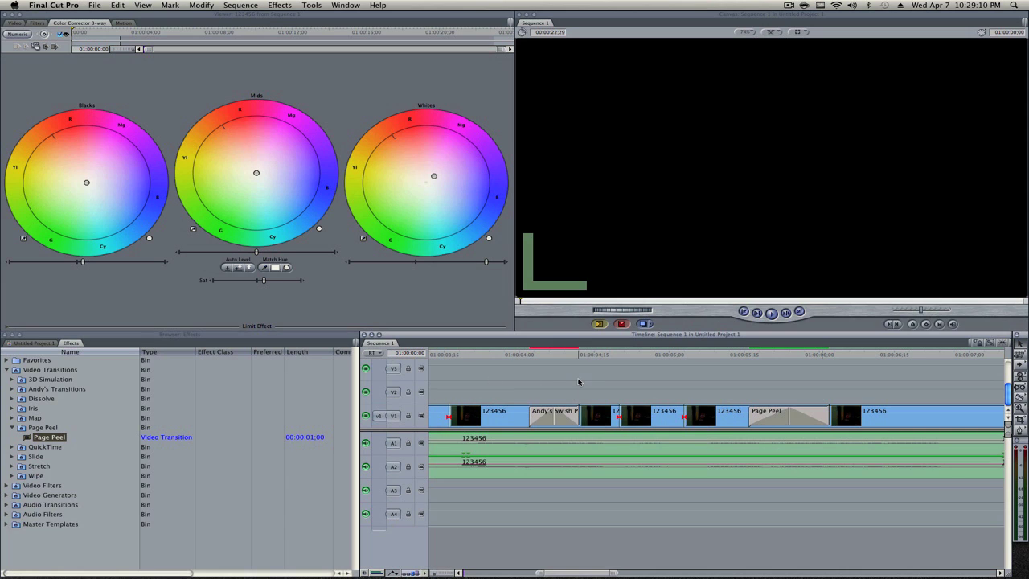
{"action": "left_click_drag", "start_coordinate": [571, 401], "coordinate": [590, 398]}
Select all clips and render the whole sequence, accepting the unsaved-project warning
{"action": "key", "text": "super+a"}
{"action": "key", "text": "super+r"}
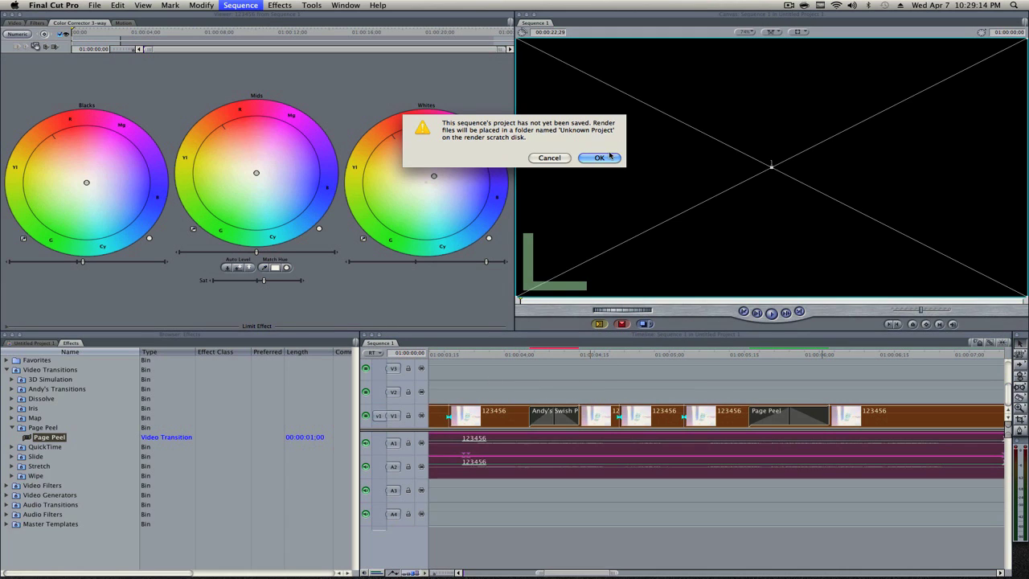
{"action": "left_click", "coordinate": [600, 158]}
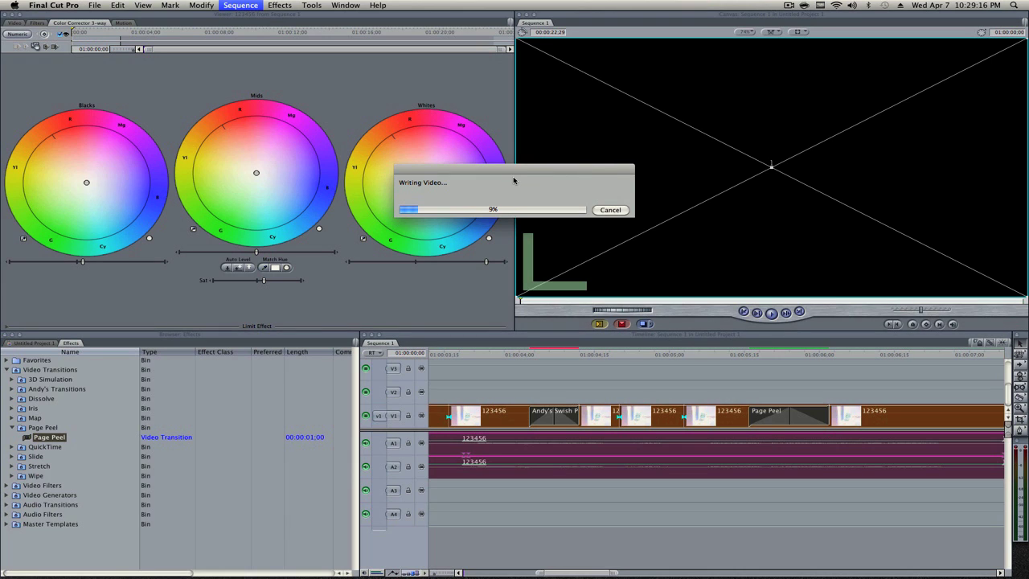
{"action": "left_click", "coordinate": [507, 363]}
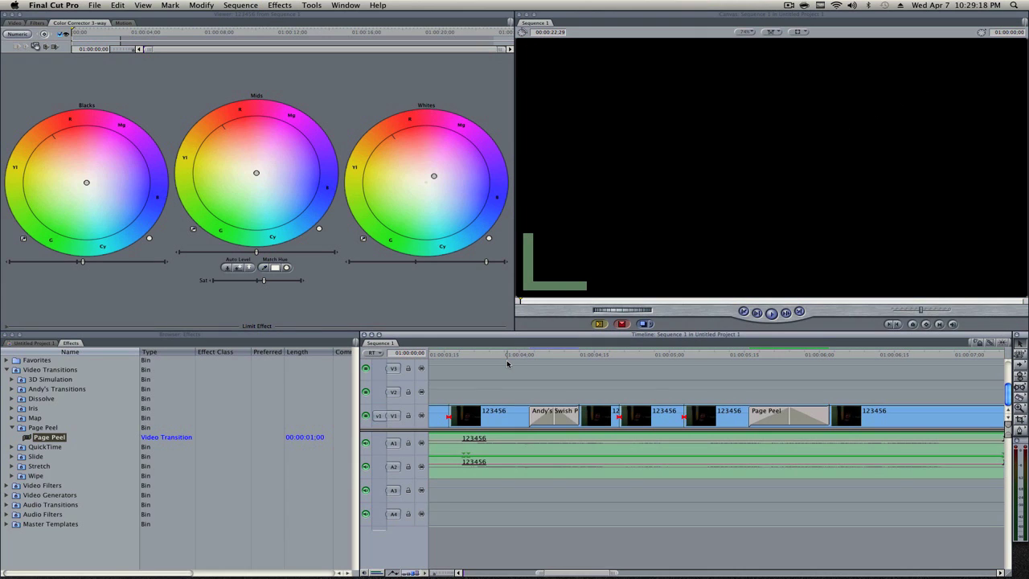
Lower the saturation of the clip after the dip transition, then play the sequence
{"action": "left_click_drag", "start_coordinate": [590, 574], "coordinate": [493, 564]}
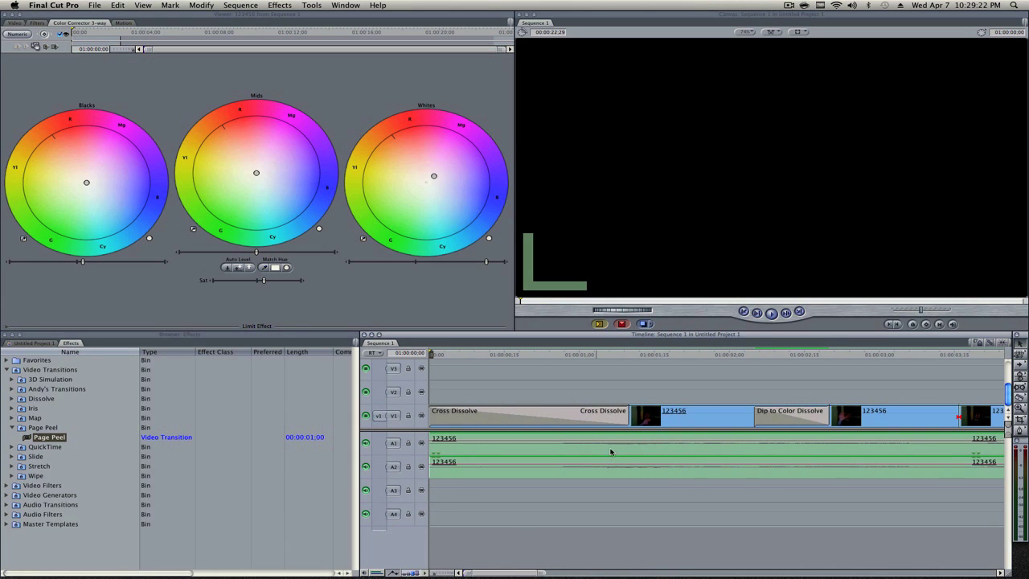
{"action": "left_click", "coordinate": [880, 425]}
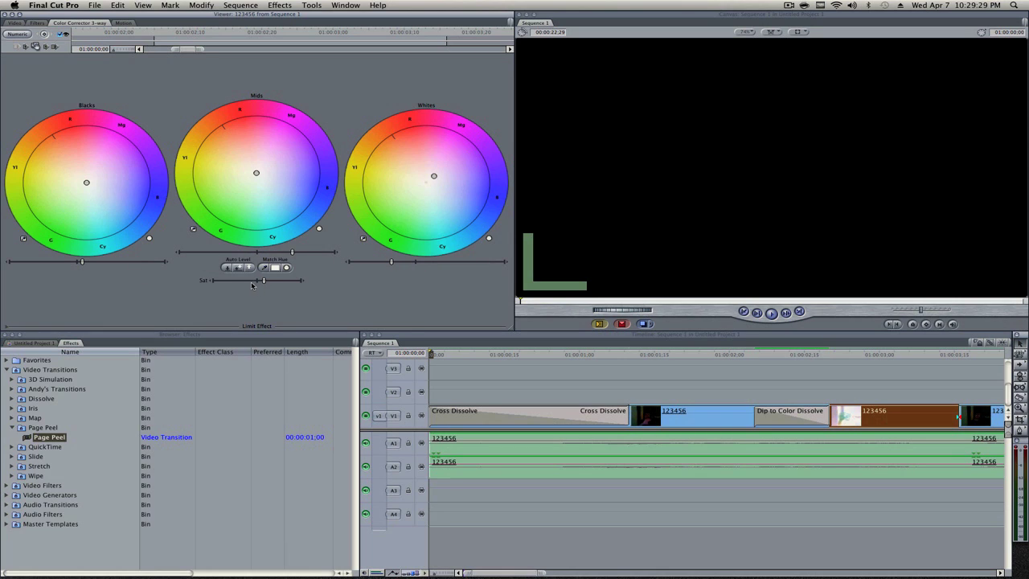
{"action": "left_click_drag", "start_coordinate": [251, 285], "coordinate": [227, 281]}
{"action": "left_click", "coordinate": [455, 361]}
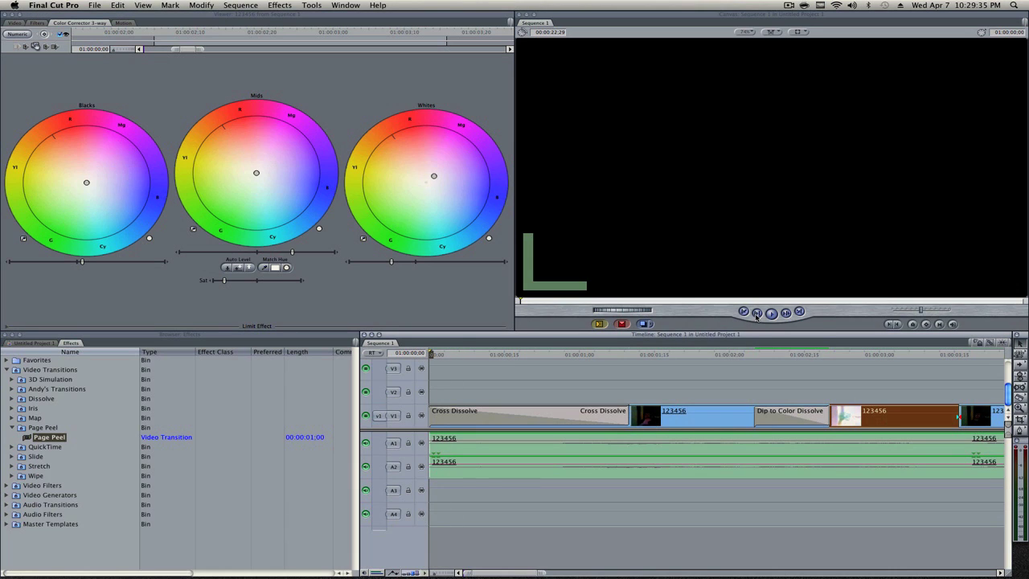
{"action": "left_click", "coordinate": [757, 314]}
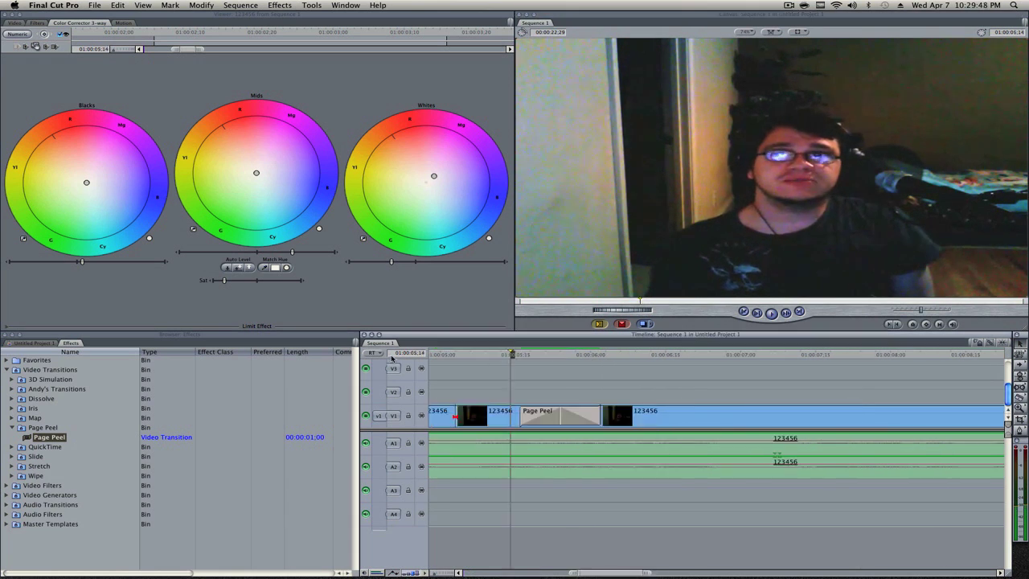
Park the playhead at the end of the sequence and select every clip
{"action": "key", "text": "Home"}
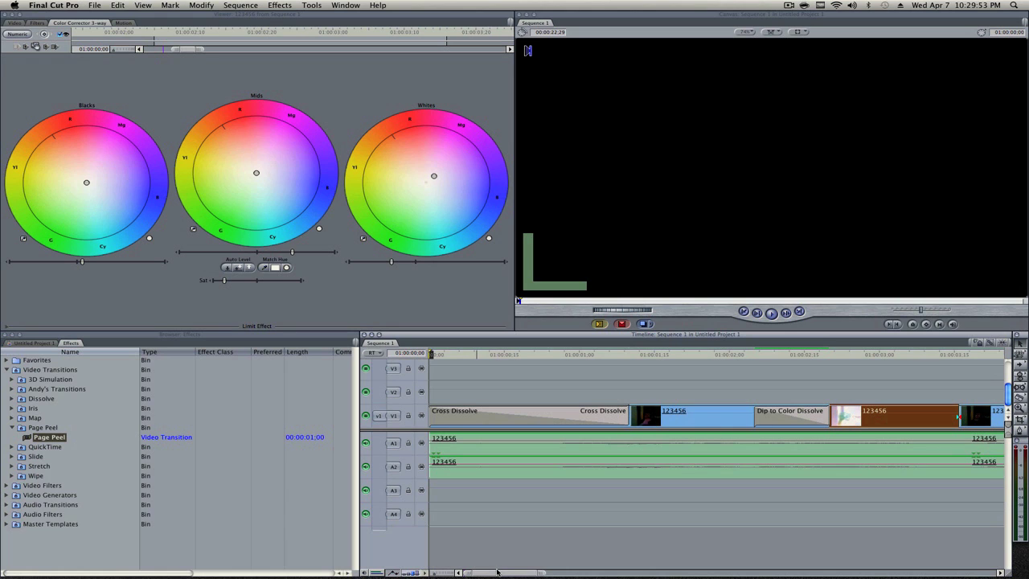
{"action": "left_click_drag", "start_coordinate": [497, 572], "coordinate": [959, 570]}
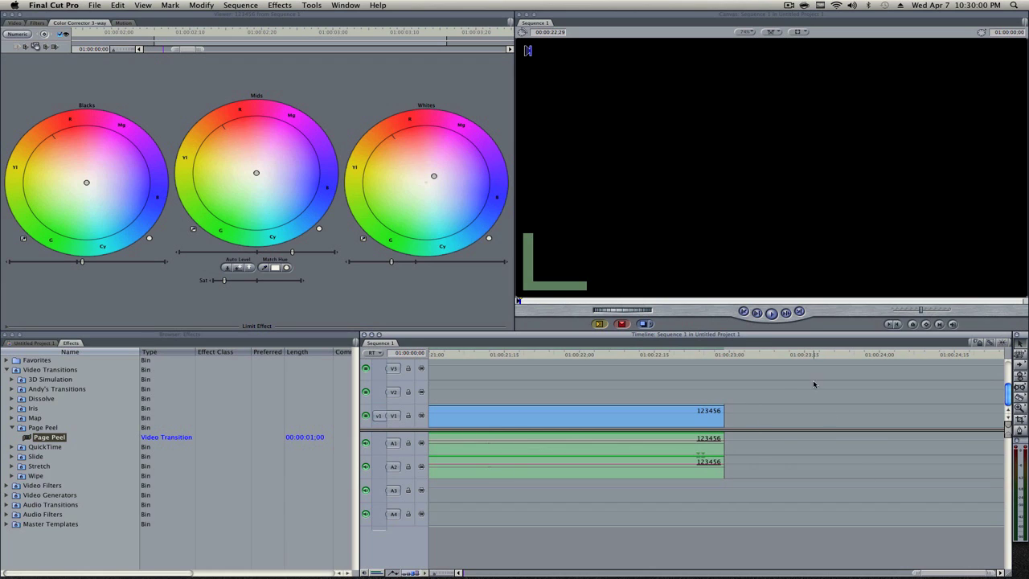
{"action": "left_click_drag", "start_coordinate": [734, 354], "coordinate": [728, 354]}
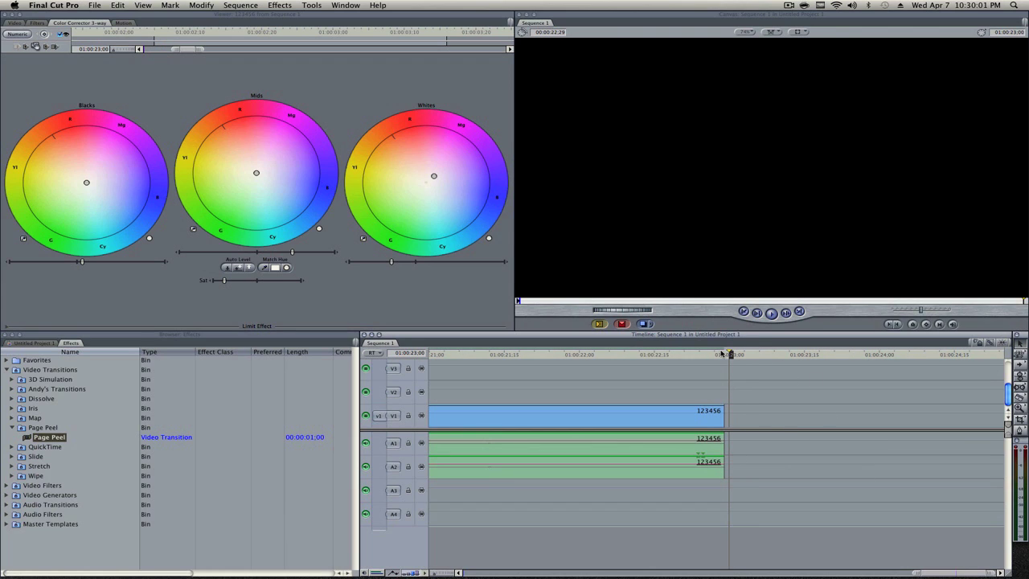
{"action": "left_click", "coordinate": [690, 384]}
{"action": "key", "text": "super+a"}
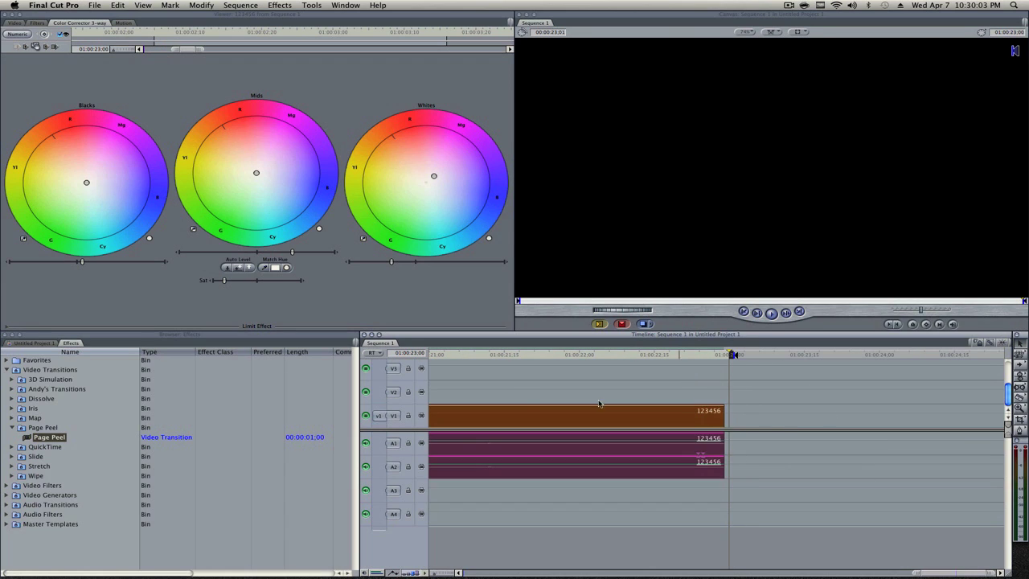
Start a File > Export > Using QuickTime Conversion export of Sequence 1
{"action": "left_click", "coordinate": [95, 5]}
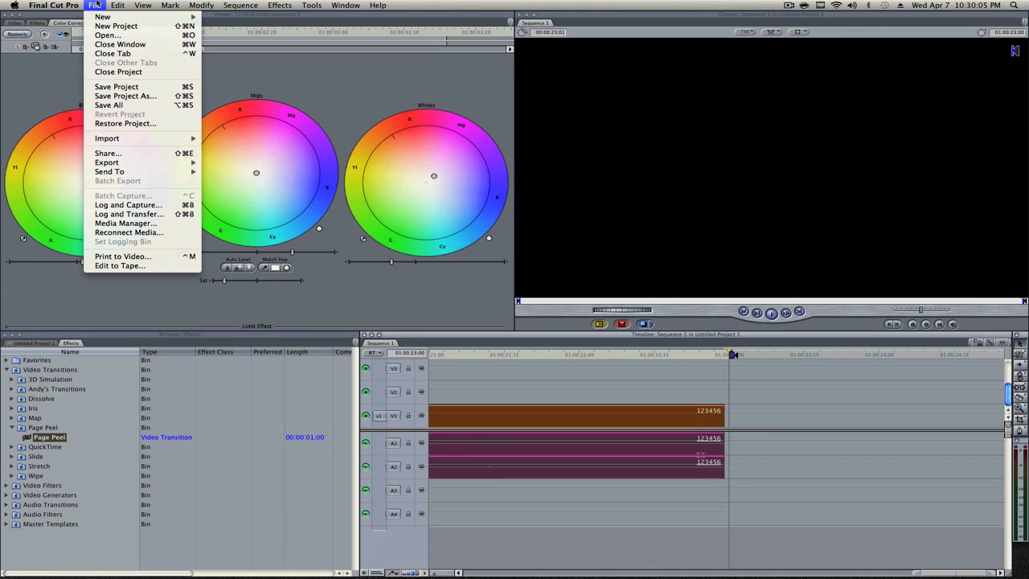
{"action": "mouse_move", "coordinate": [113, 163]}
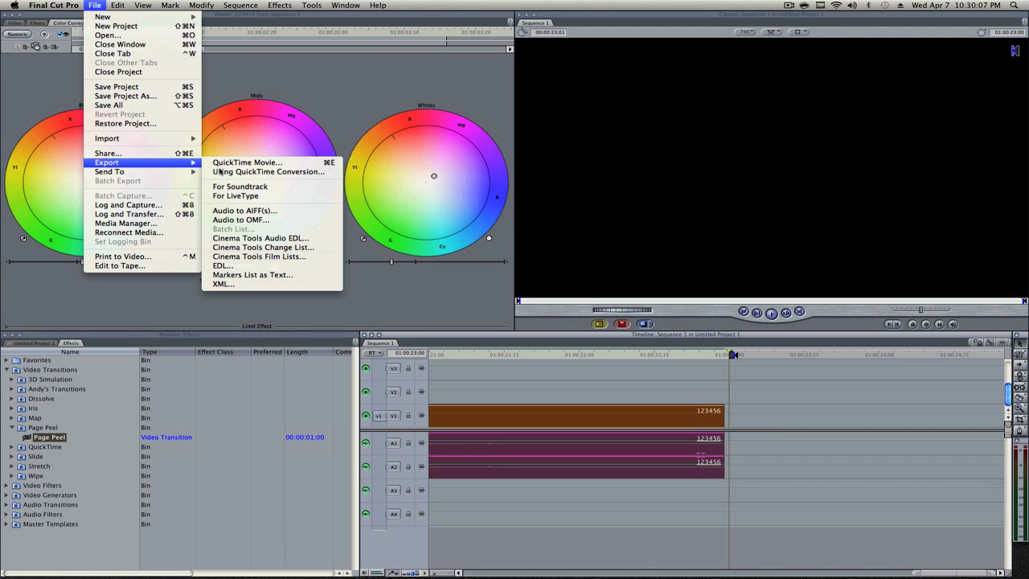
{"action": "left_click", "coordinate": [259, 171]}
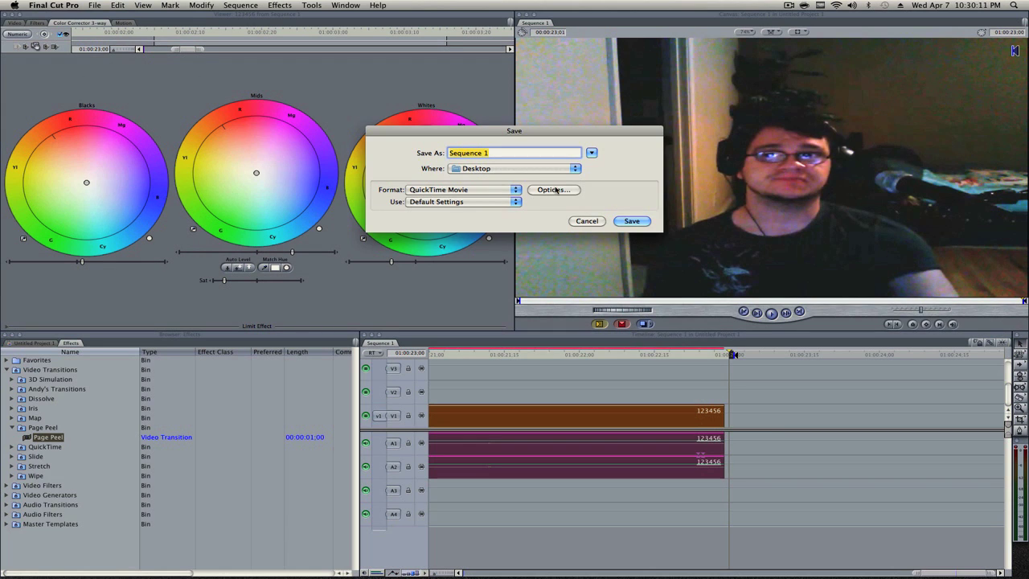
{"action": "left_click", "coordinate": [556, 190]}
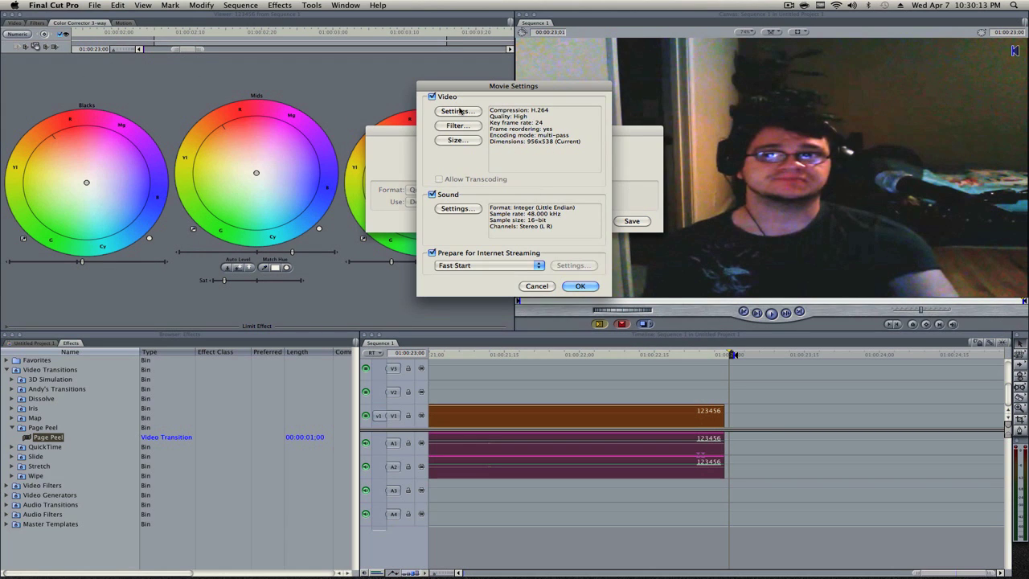
Set the export video compression to H.264 at Best quality
{"action": "left_click", "coordinate": [460, 111]}
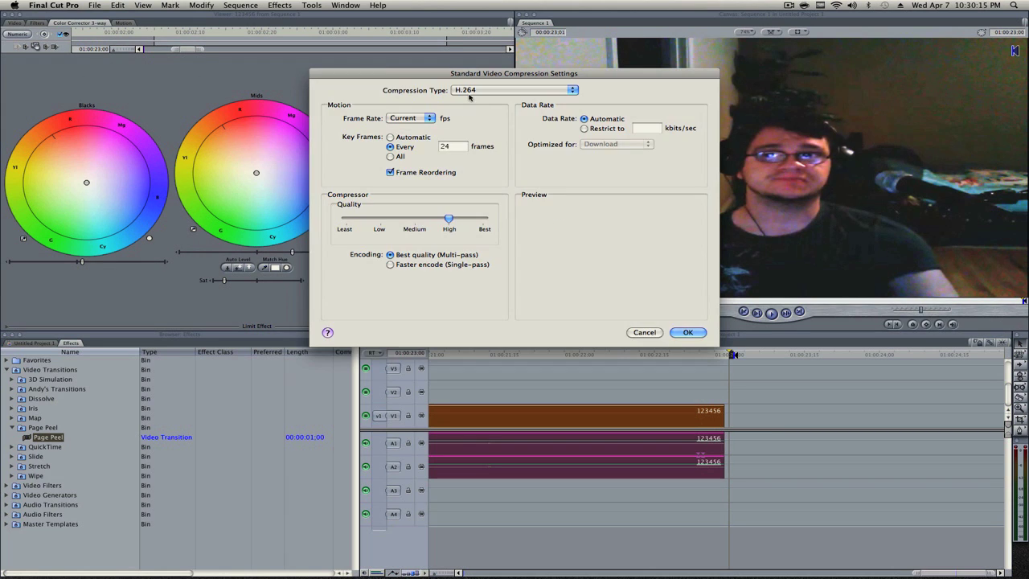
{"action": "left_click", "coordinate": [470, 95]}
{"action": "left_click", "coordinate": [470, 90]}
{"action": "left_click_drag", "start_coordinate": [517, 218], "coordinate": [523, 225]}
{"action": "left_click", "coordinate": [693, 332]}
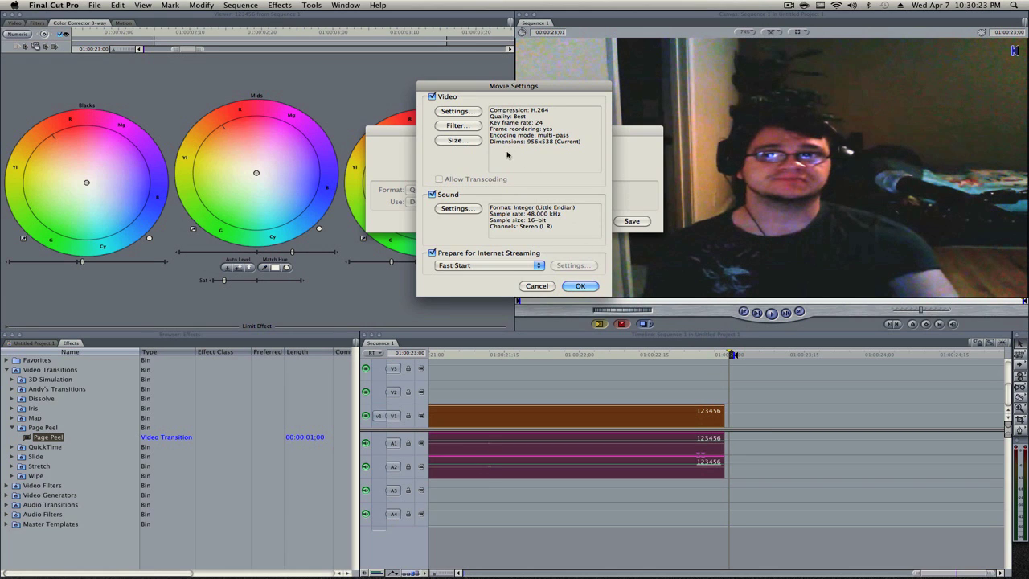
Set the export size to 1280 x 720 HD with deinterlacing on
{"action": "left_click", "coordinate": [472, 140]}
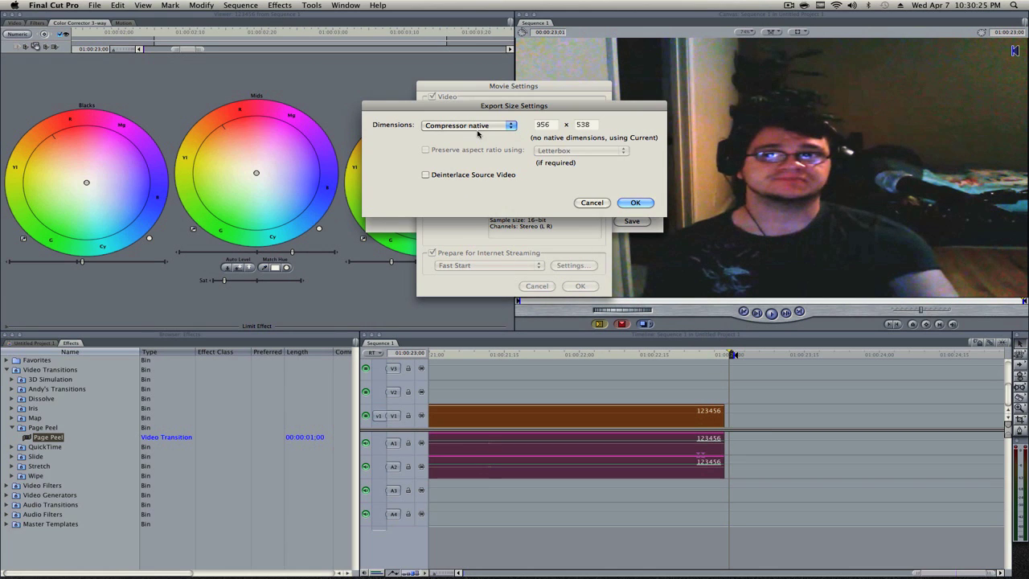
{"action": "left_click", "coordinate": [475, 128]}
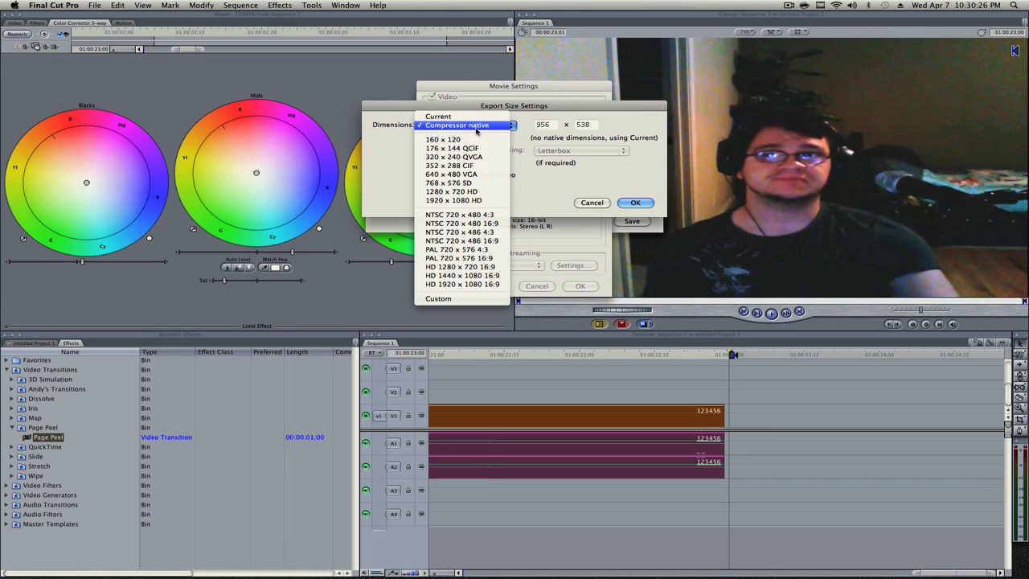
{"action": "left_click", "coordinate": [461, 191]}
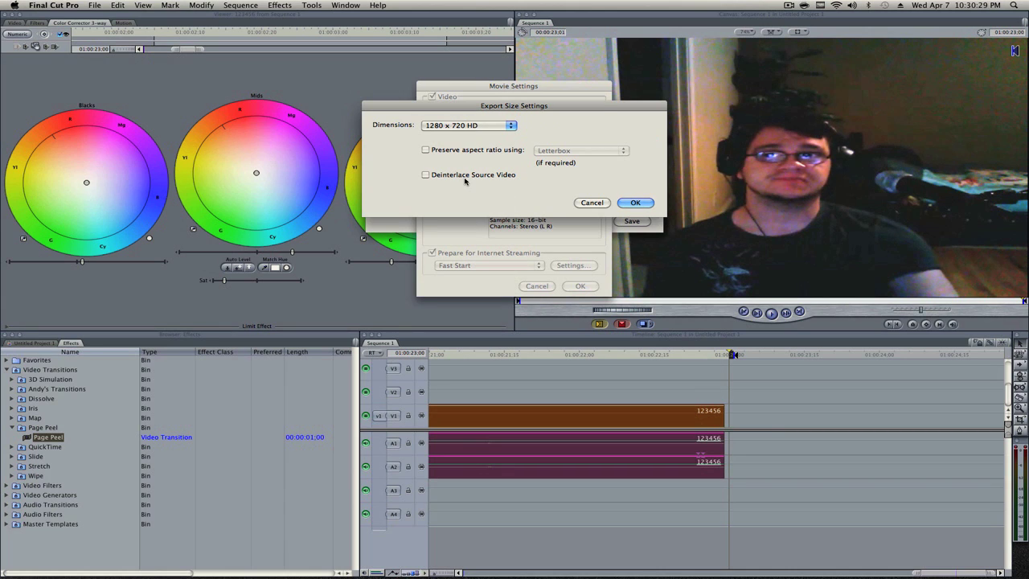
{"action": "left_click", "coordinate": [467, 177]}
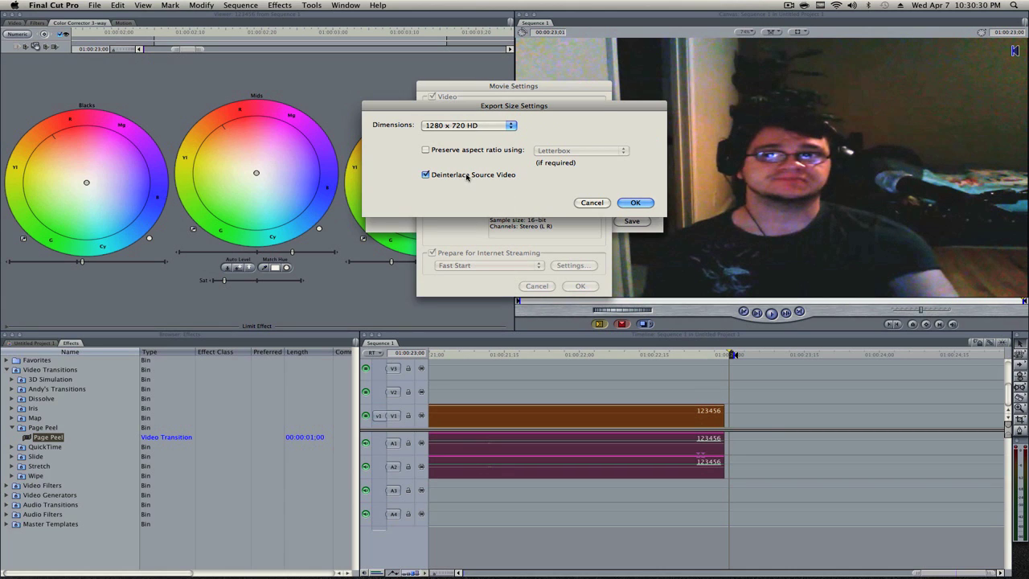
{"action": "left_click", "coordinate": [648, 202]}
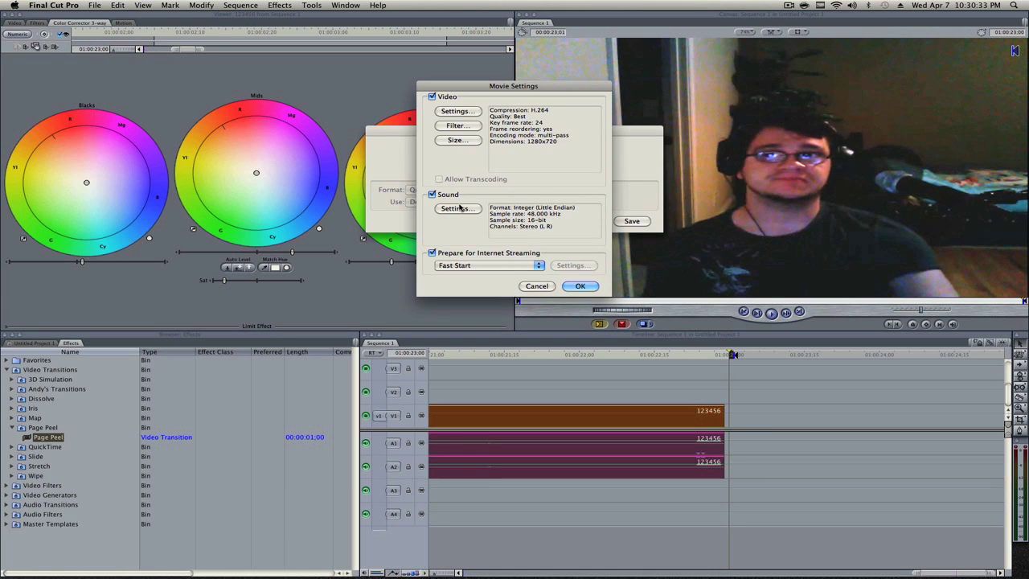
{"action": "left_click", "coordinate": [460, 208]}
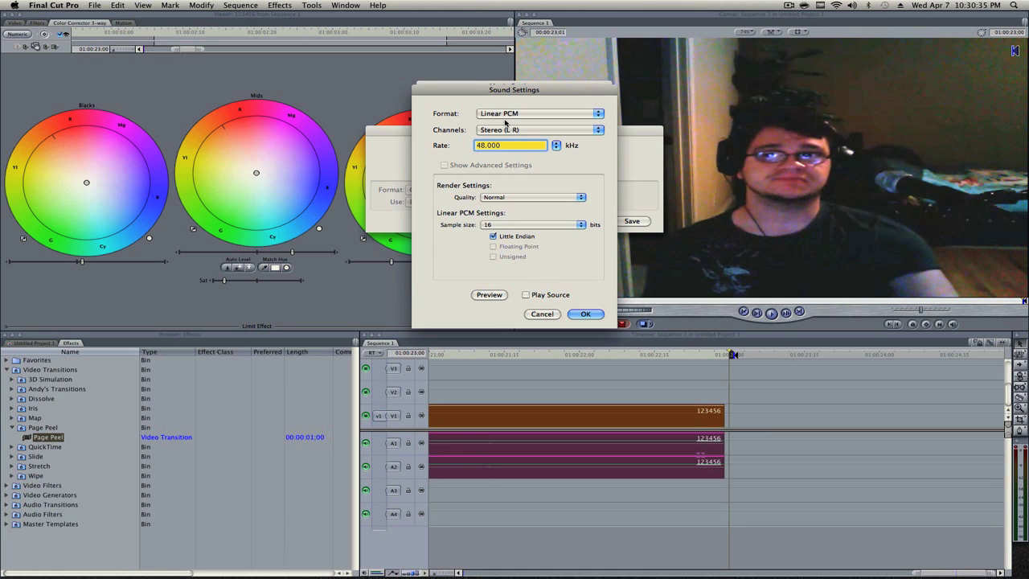
Set export audio to AAC, Best render quality, 192 kbps, and confirm both settings dialogs
{"action": "left_click", "coordinate": [504, 114]}
{"action": "left_click", "coordinate": [501, 121]}
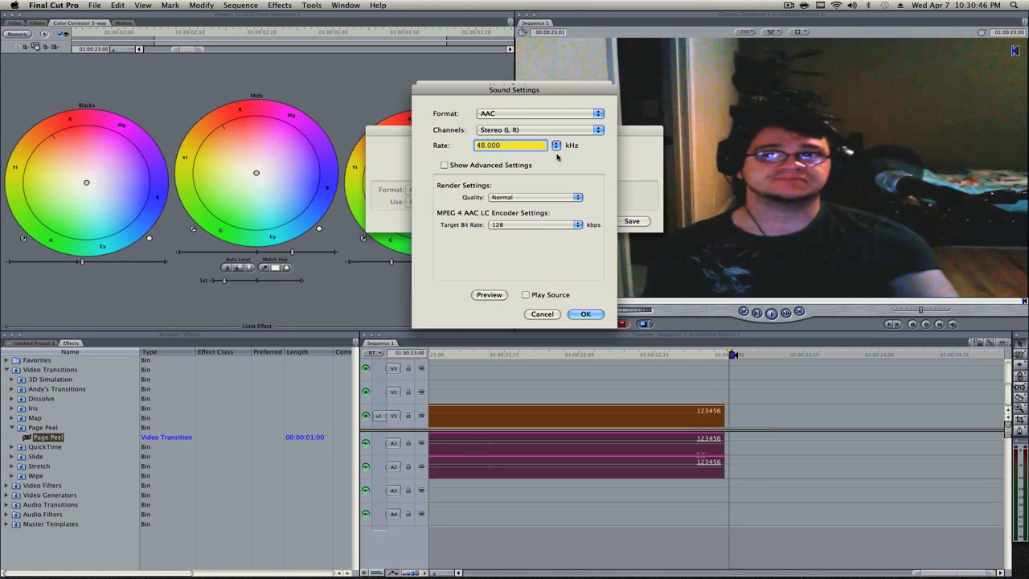
{"action": "left_click", "coordinate": [519, 197]}
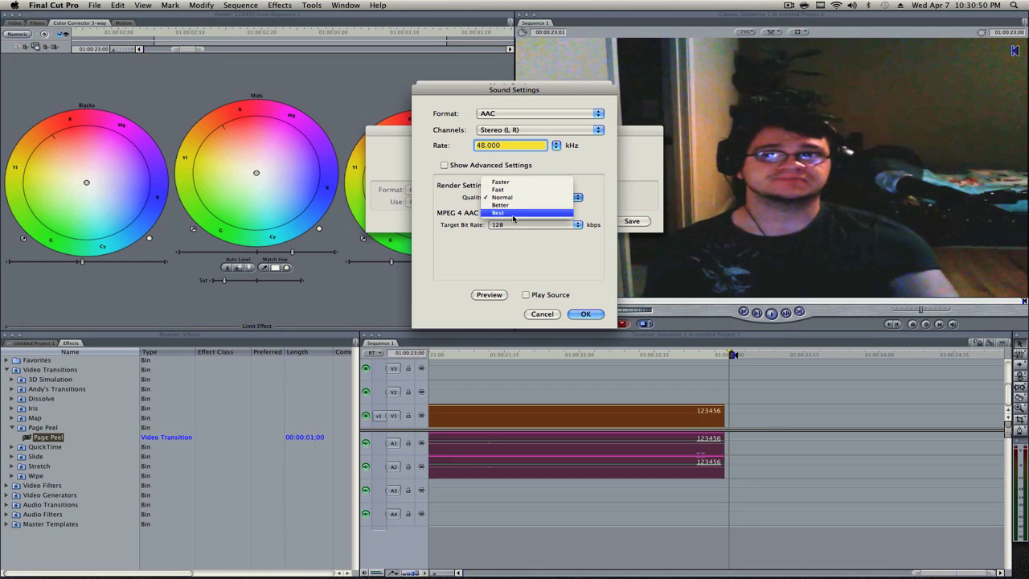
{"action": "left_click", "coordinate": [512, 216]}
{"action": "left_click", "coordinate": [509, 225]}
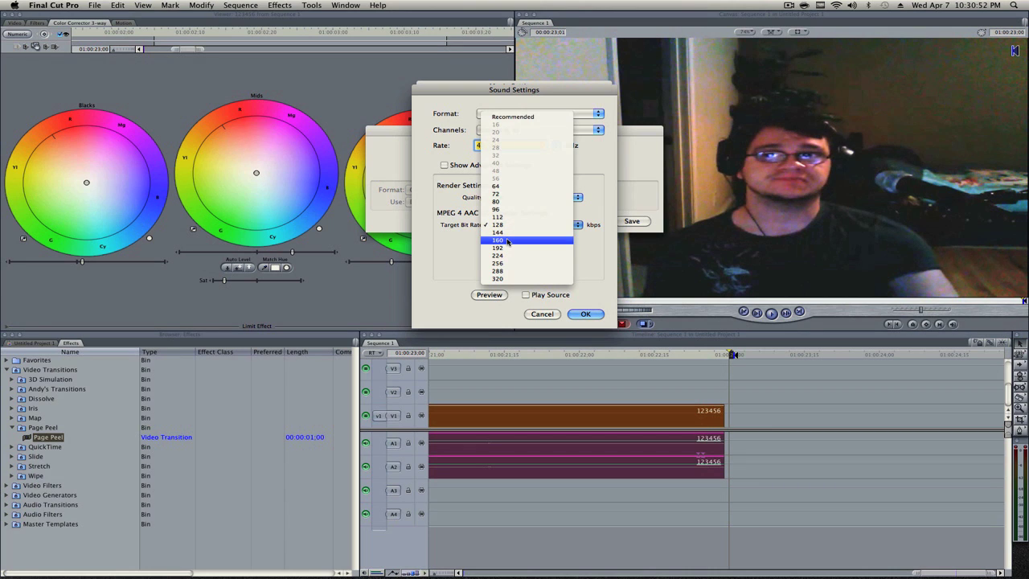
{"action": "left_click", "coordinate": [498, 248]}
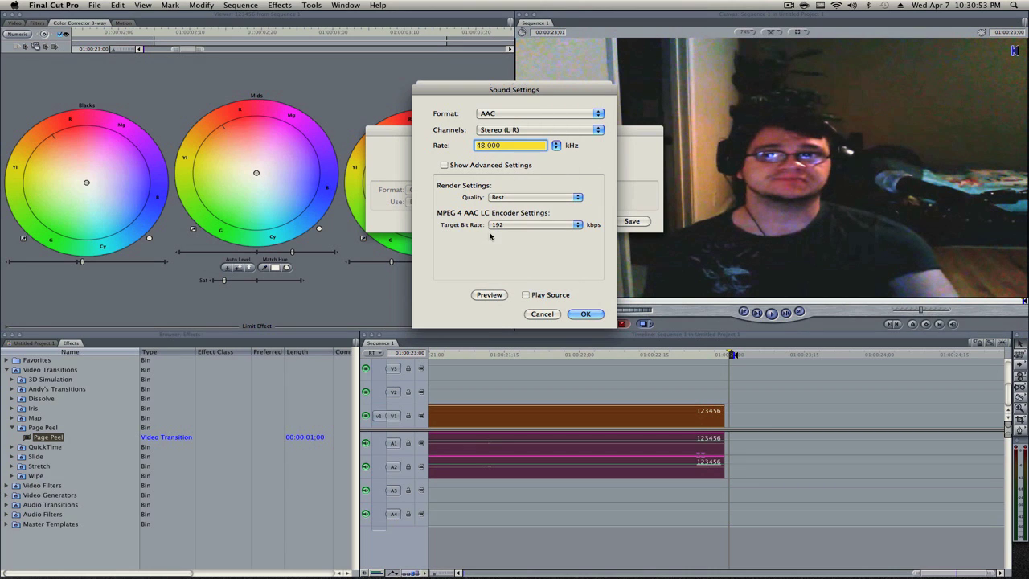
{"action": "left_click", "coordinate": [587, 314]}
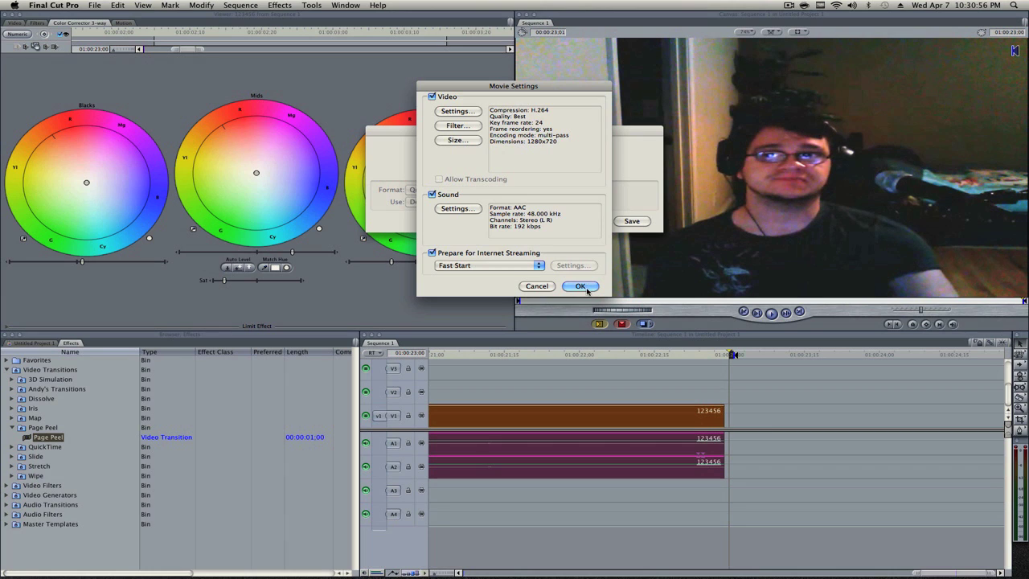
{"action": "left_click", "coordinate": [585, 287]}
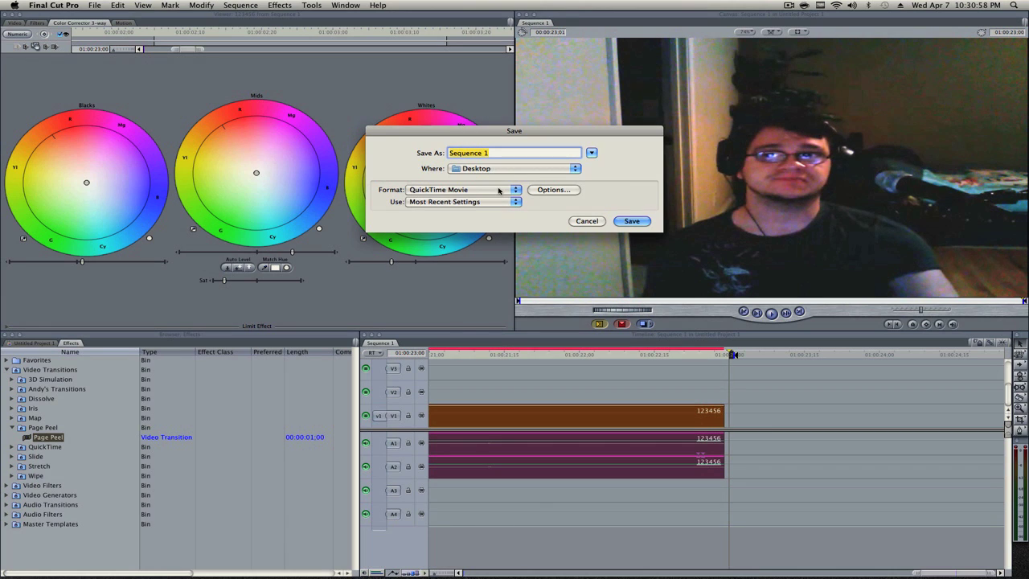
Save the export as '345tergsfbvc 3456ttrsgfdx' on the Desktop and briefly peek at the desktop
{"action": "type", "text": "345tergsfbvc 3456ttrsgfdx"}
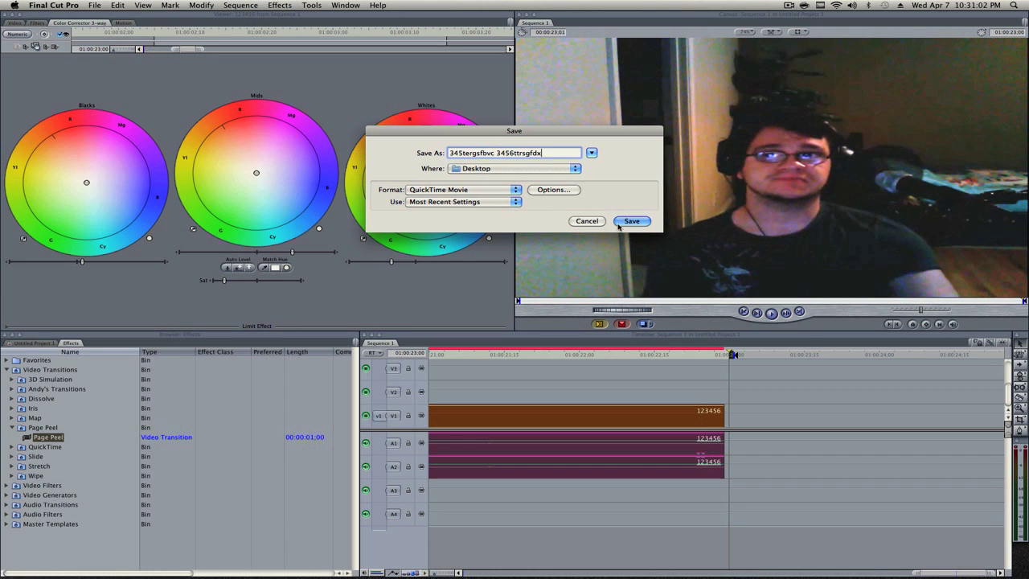
{"action": "left_click", "coordinate": [631, 221]}
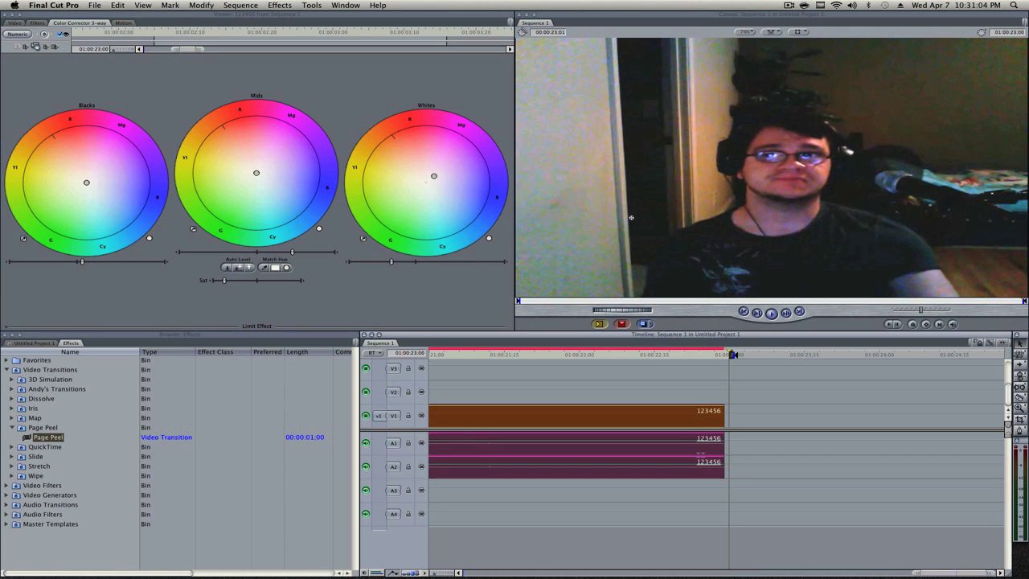
{"action": "key", "text": "F11"}
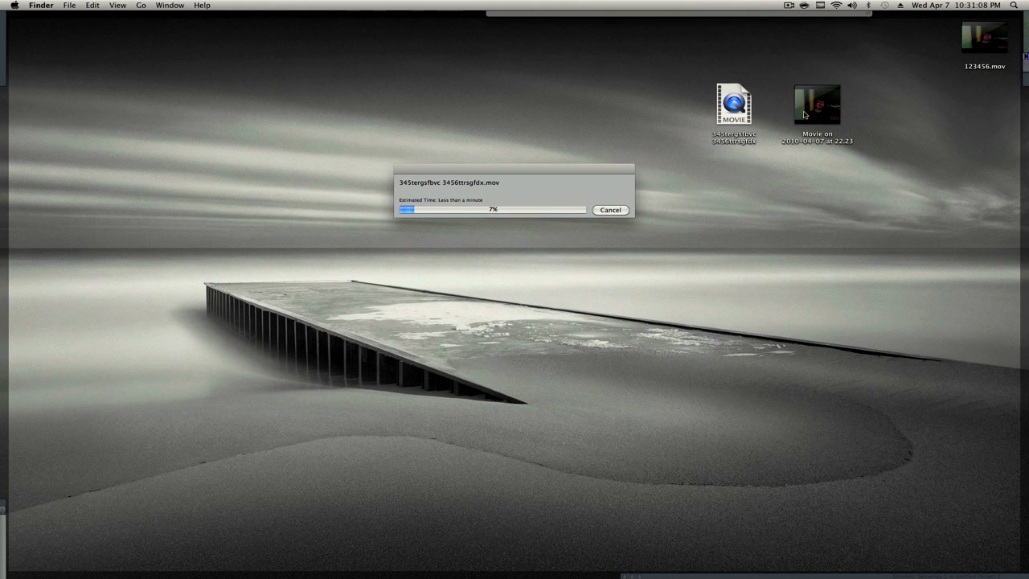
{"action": "key", "text": "F11"}
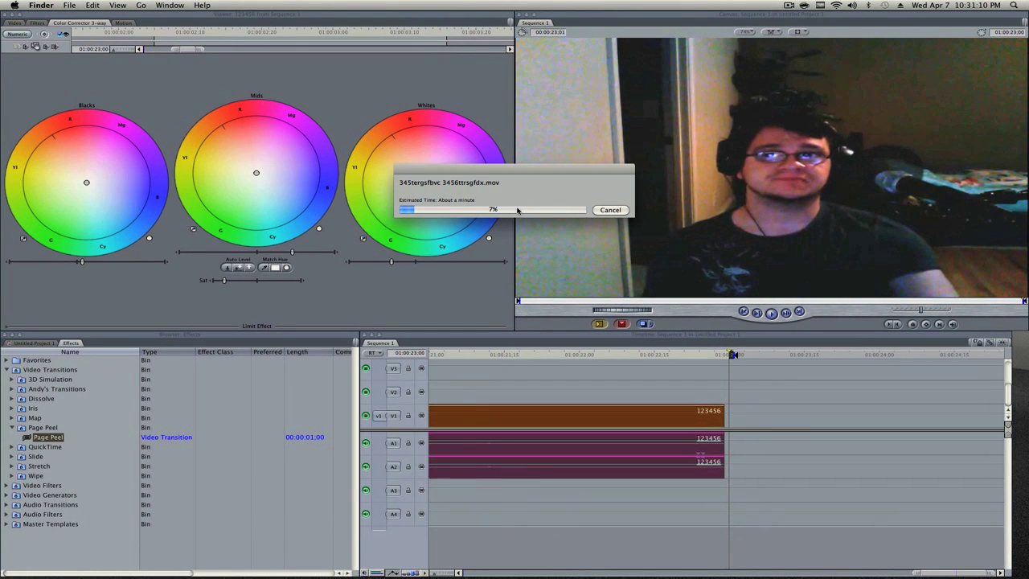